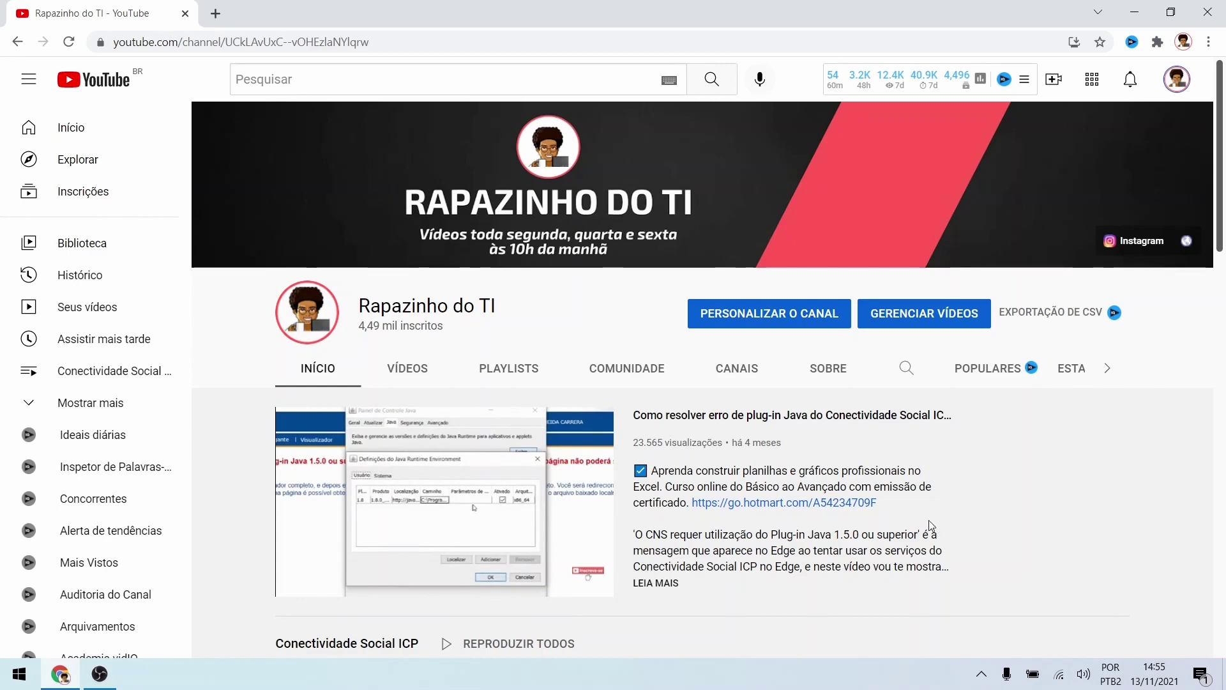
- Close the browser and extract the "getdataback for fat and ntfs 4.33 new" archive directly onto the desktop
{"action": "left_click", "coordinate": [1208, 12]}
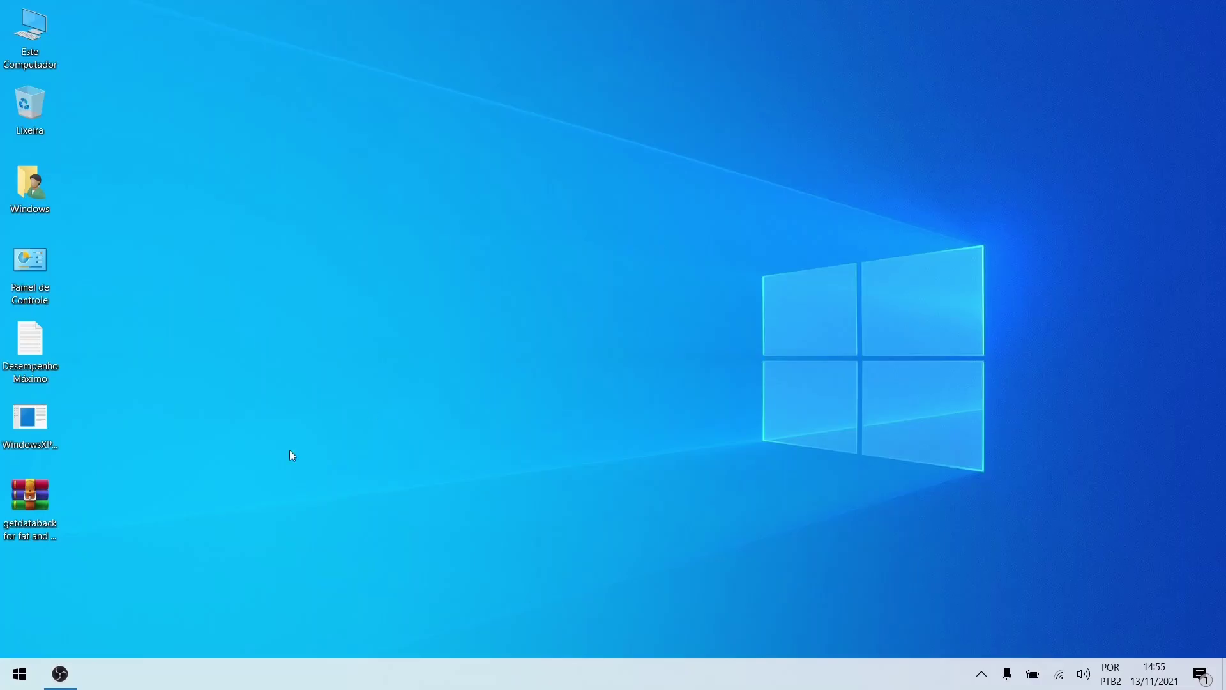
{"action": "left_click", "coordinate": [37, 528]}
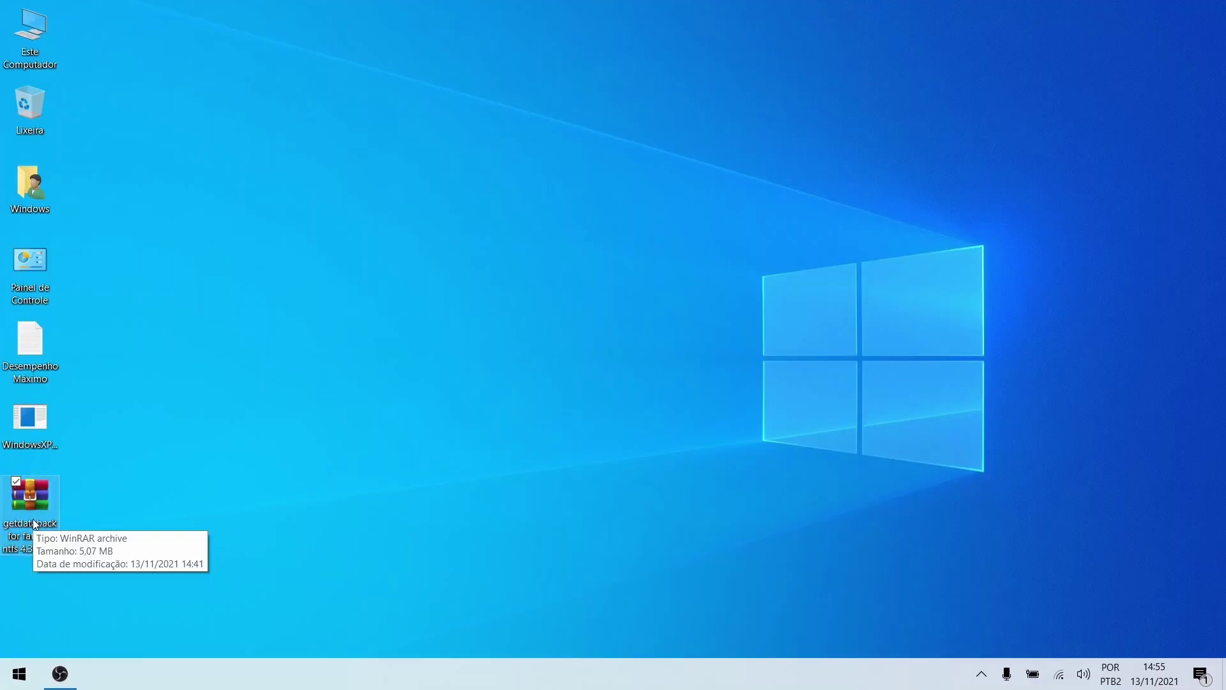
{"action": "right_click", "coordinate": [33, 508]}
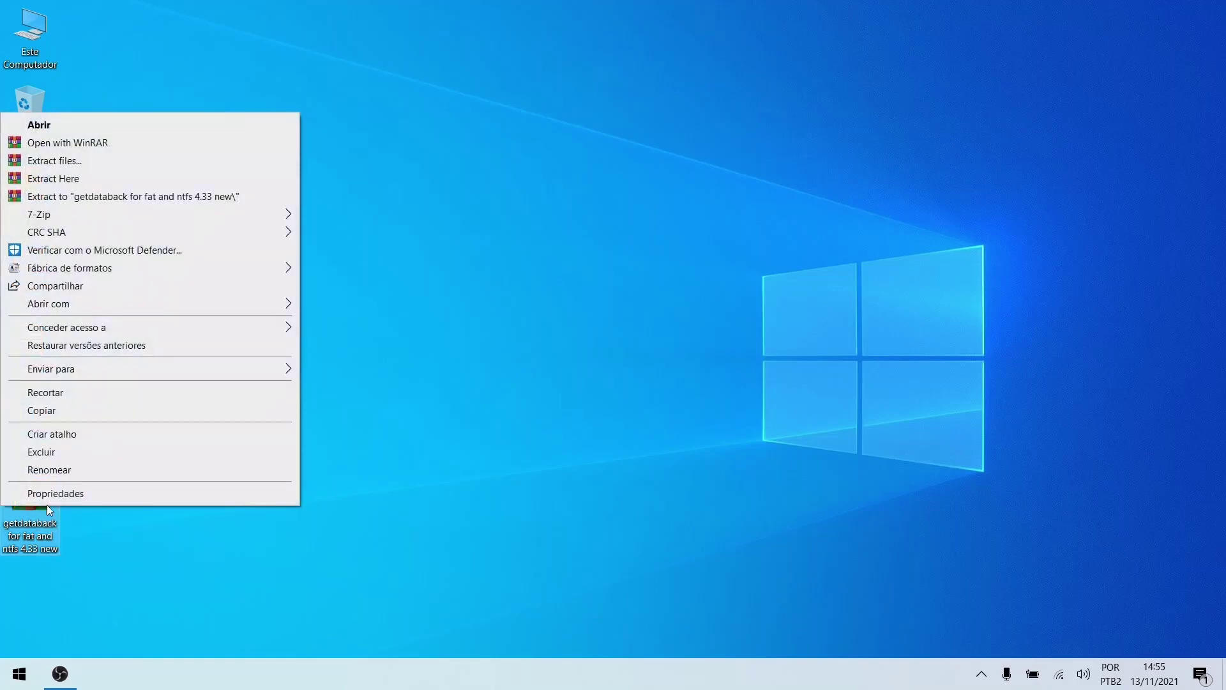
{"action": "left_click", "coordinate": [52, 183]}
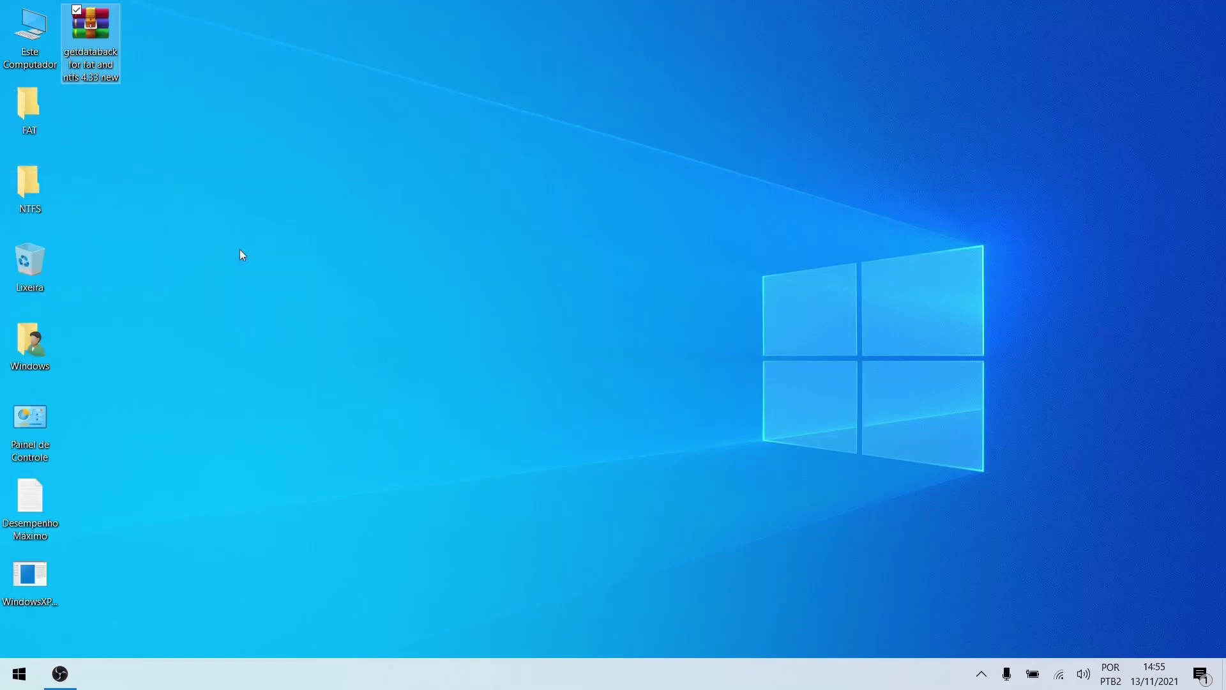
{"action": "left_click", "coordinate": [5, 110]}
{"action": "left_click", "coordinate": [105, 166]}
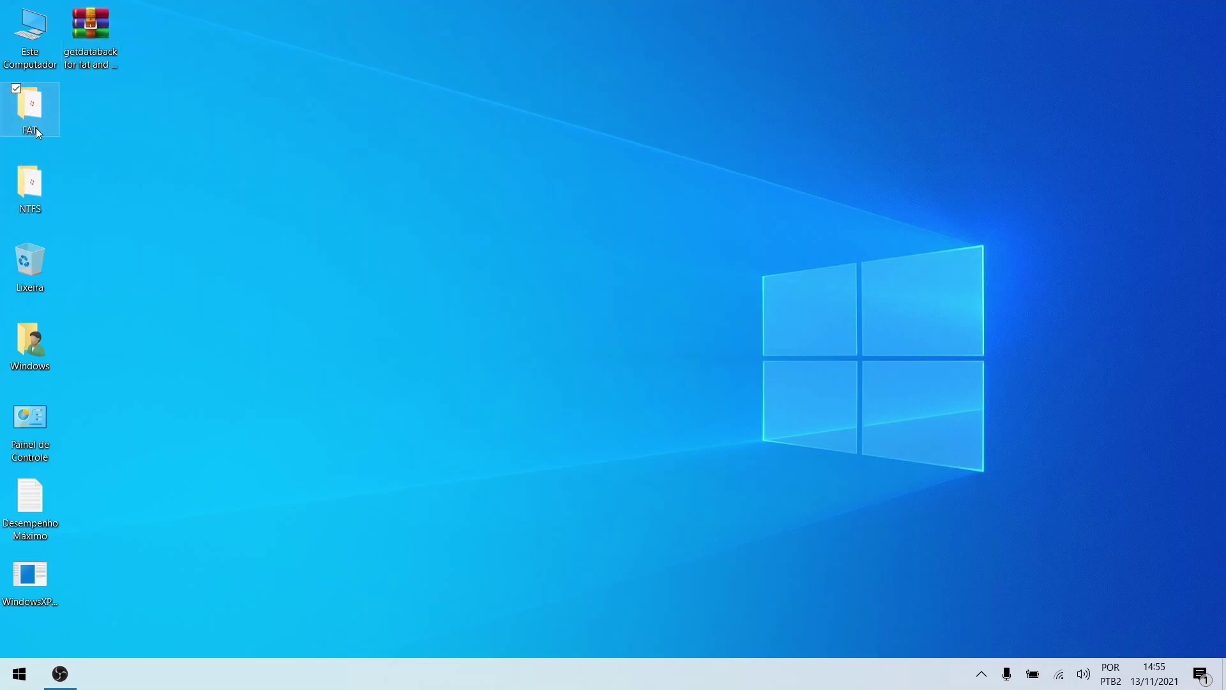
{"action": "mouse_move", "coordinate": [36, 129]}
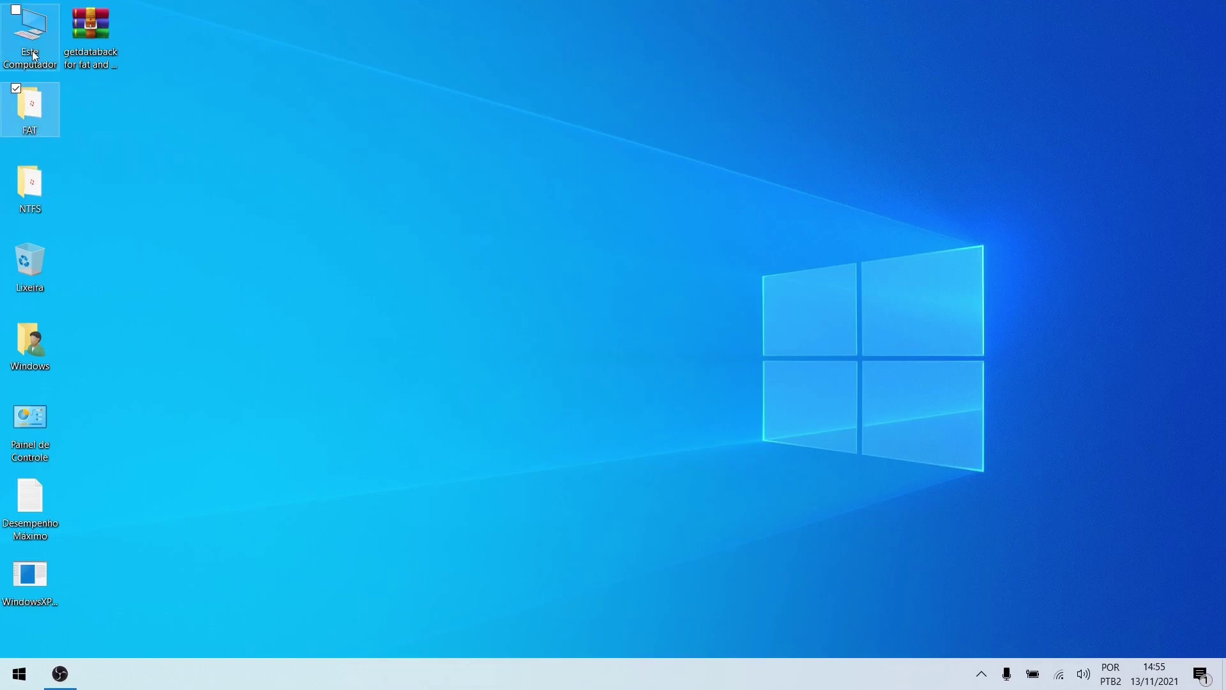
- Check the file system of the ESD-ISO (D:) USB drive in its properties, and close the Explorer windows
{"action": "left_click", "coordinate": [29, 32]}
{"action": "key", "text": "Return"}
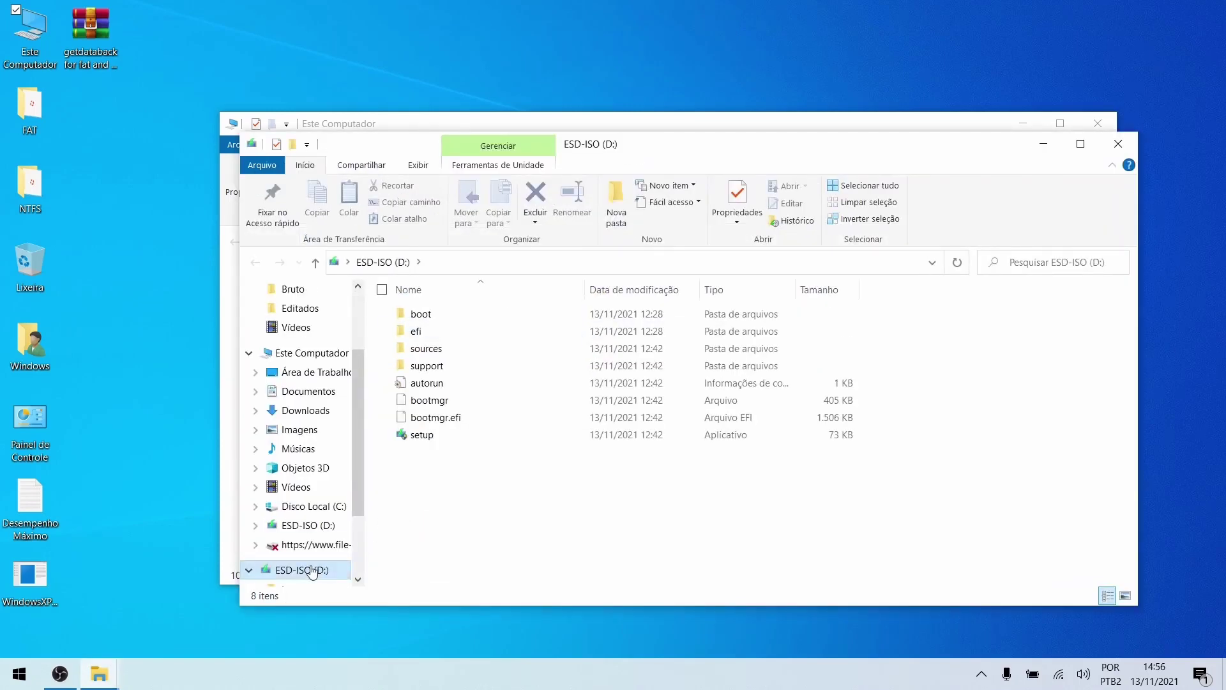
{"action": "right_click", "coordinate": [313, 570]}
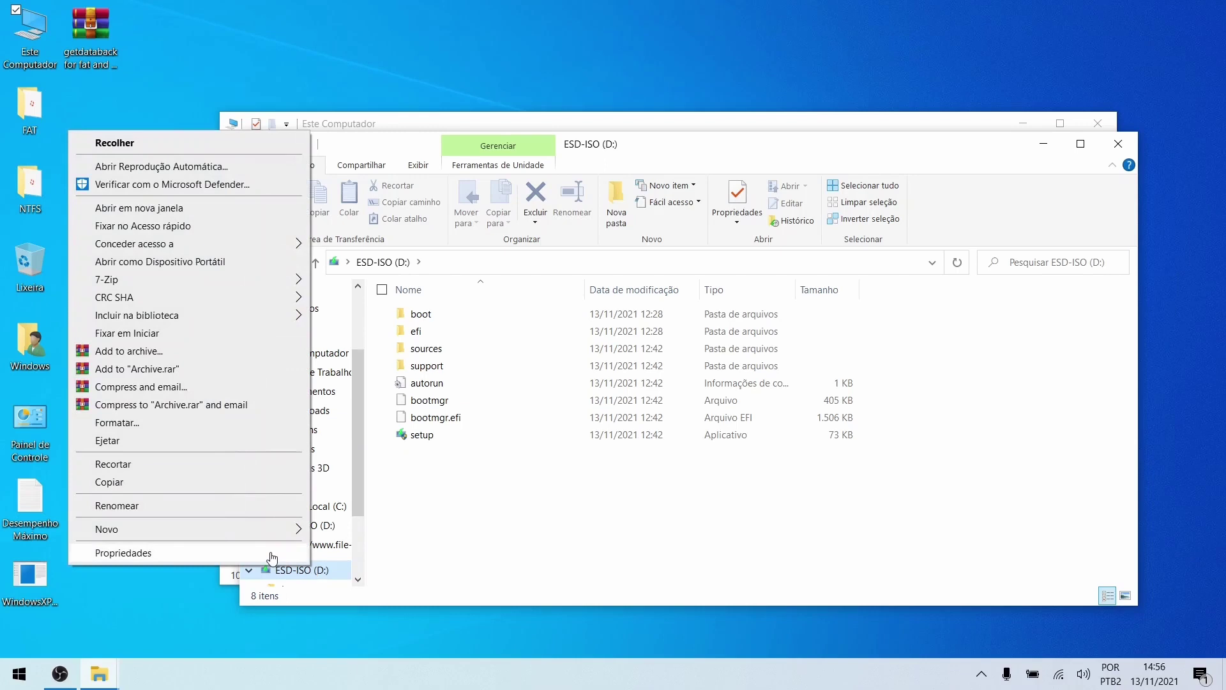
{"action": "left_click", "coordinate": [272, 554]}
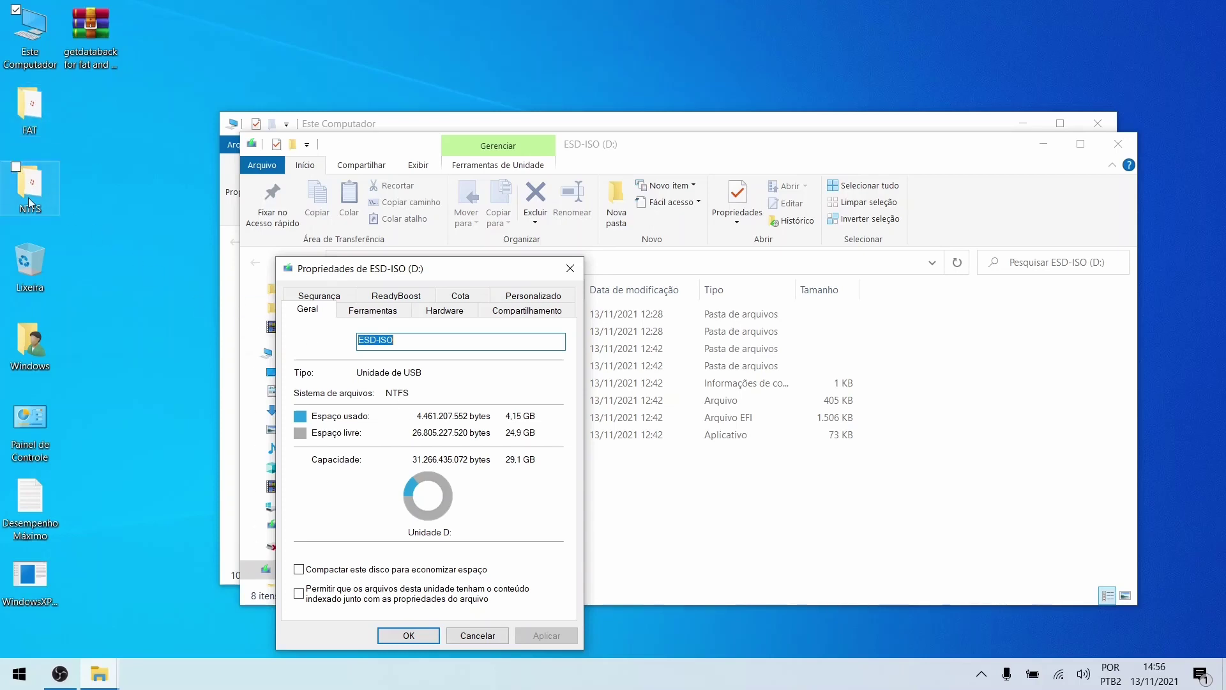
{"action": "left_click", "coordinate": [465, 636]}
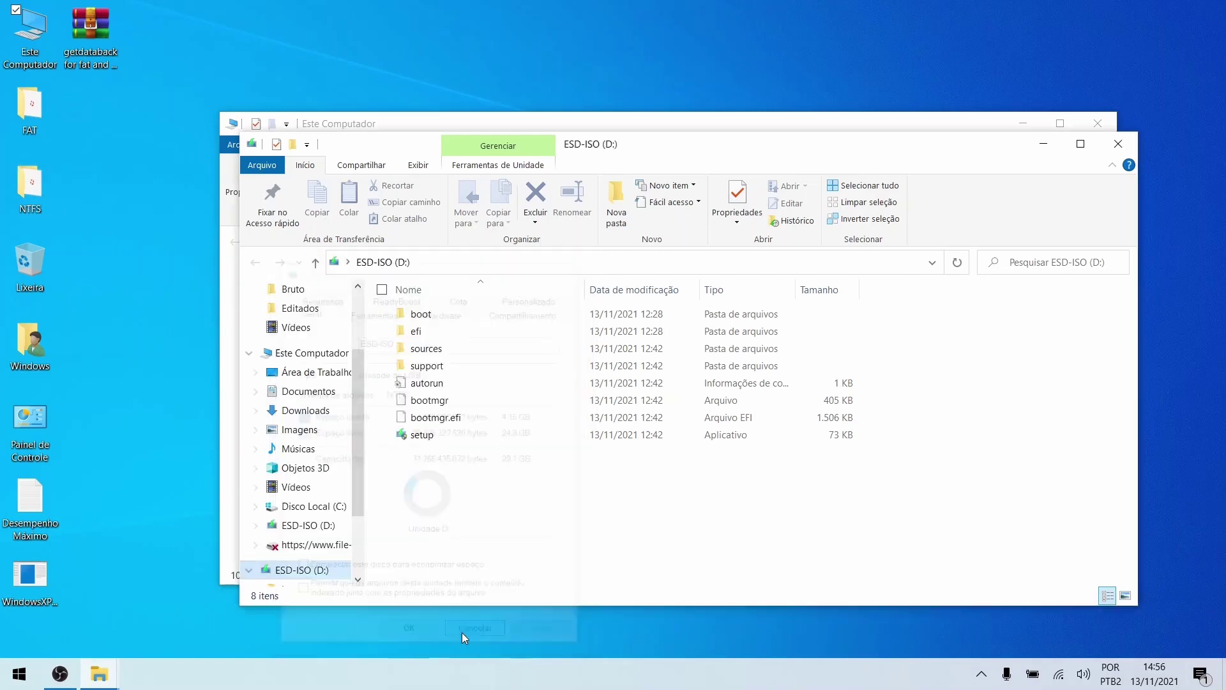
{"action": "left_click", "coordinate": [1122, 153]}
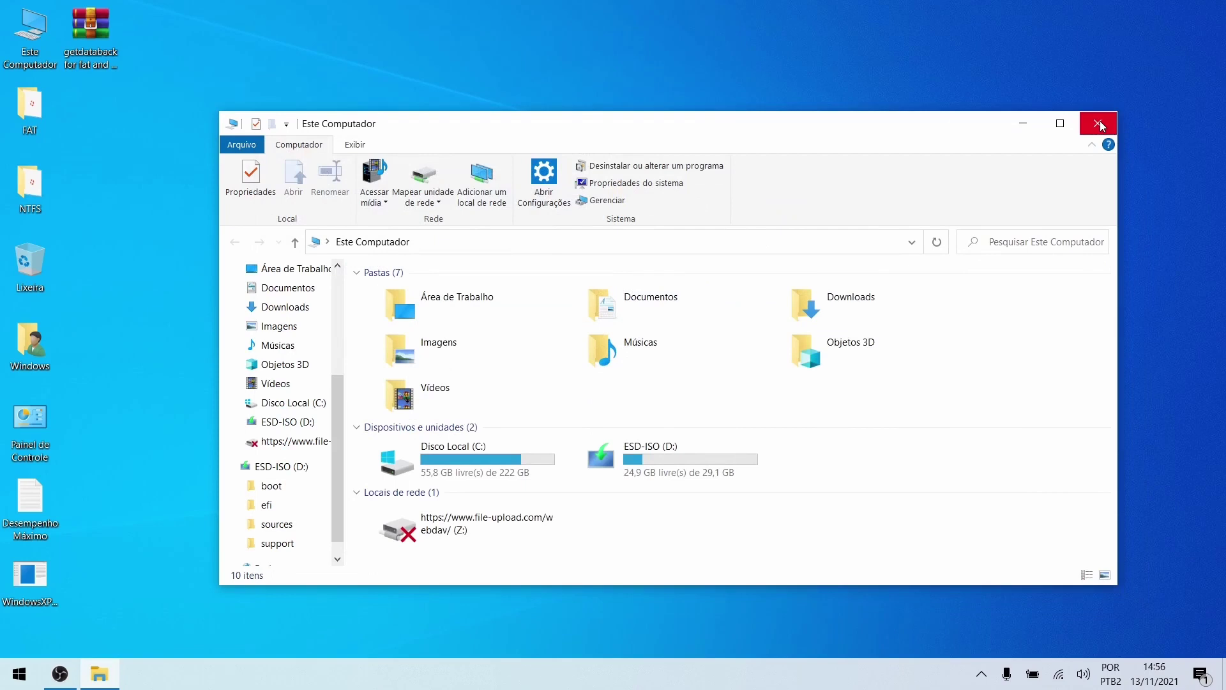
{"action": "left_click", "coordinate": [1099, 124]}
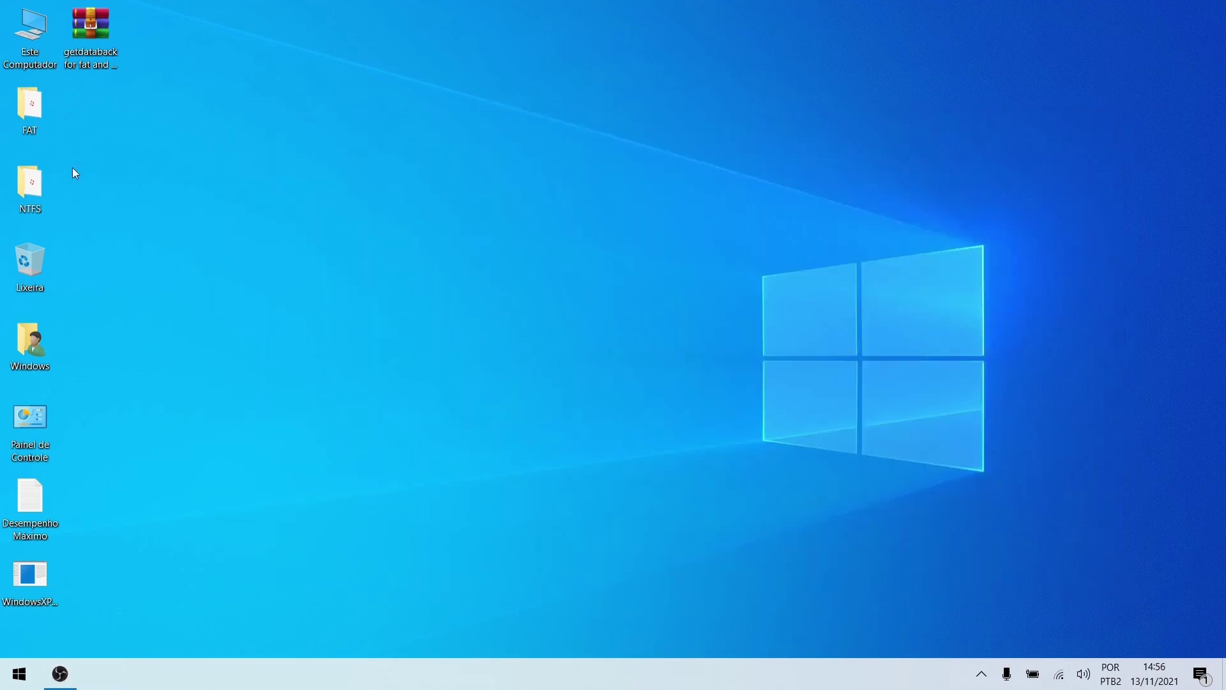
- Run the Setup application from the desktop's NTFS folder as administrator
{"action": "double_click", "coordinate": [36, 181]}
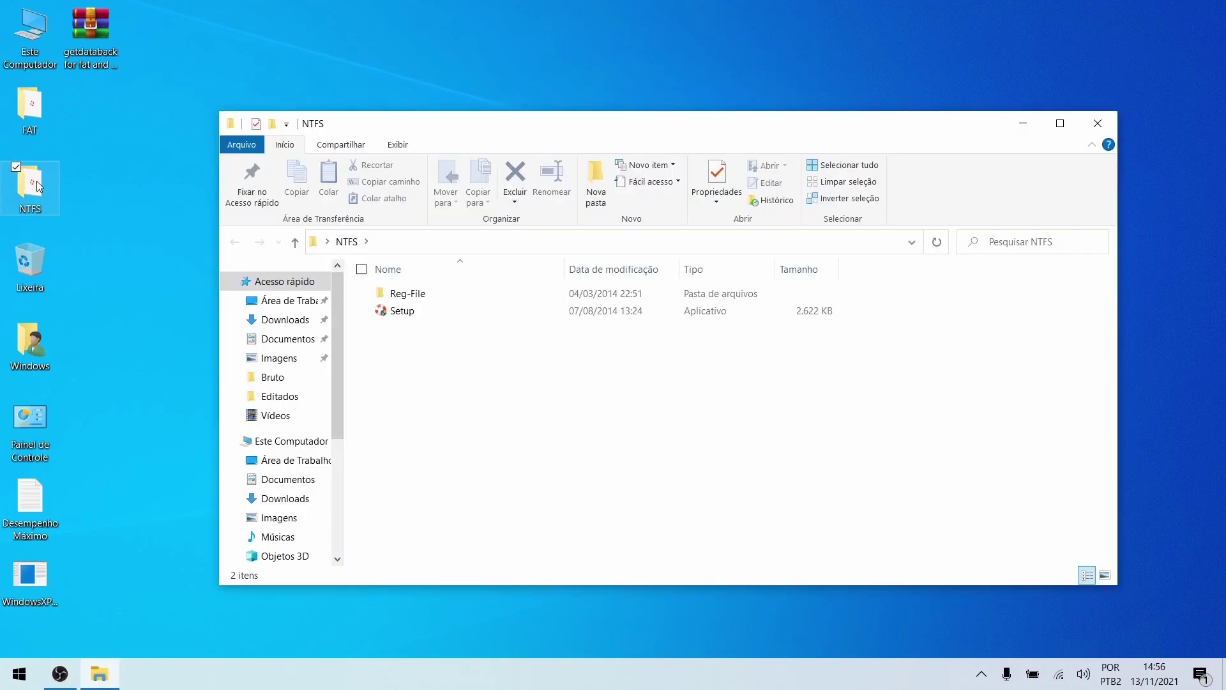
{"action": "left_click", "coordinate": [397, 312]}
{"action": "right_click", "coordinate": [398, 314]}
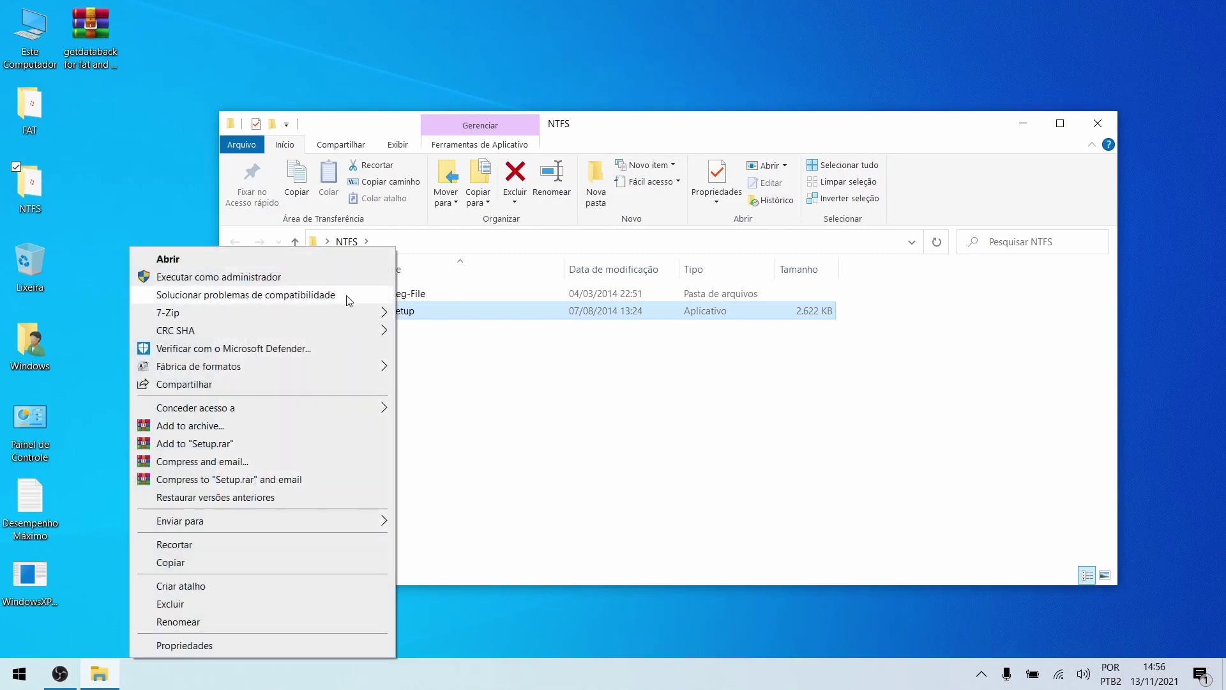
{"action": "left_click", "coordinate": [332, 281]}
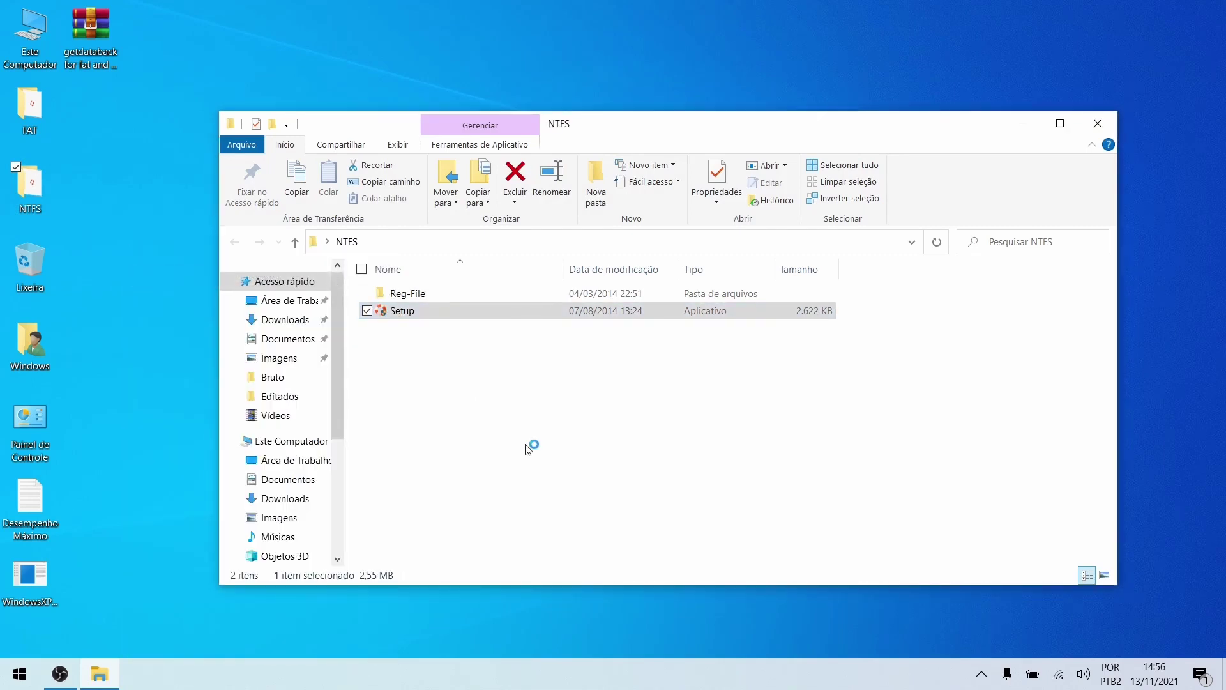
- Install GetDataBack for NTFS, accepting the license agreement and keeping the default directory and program group
{"action": "left_click", "coordinate": [687, 468]}
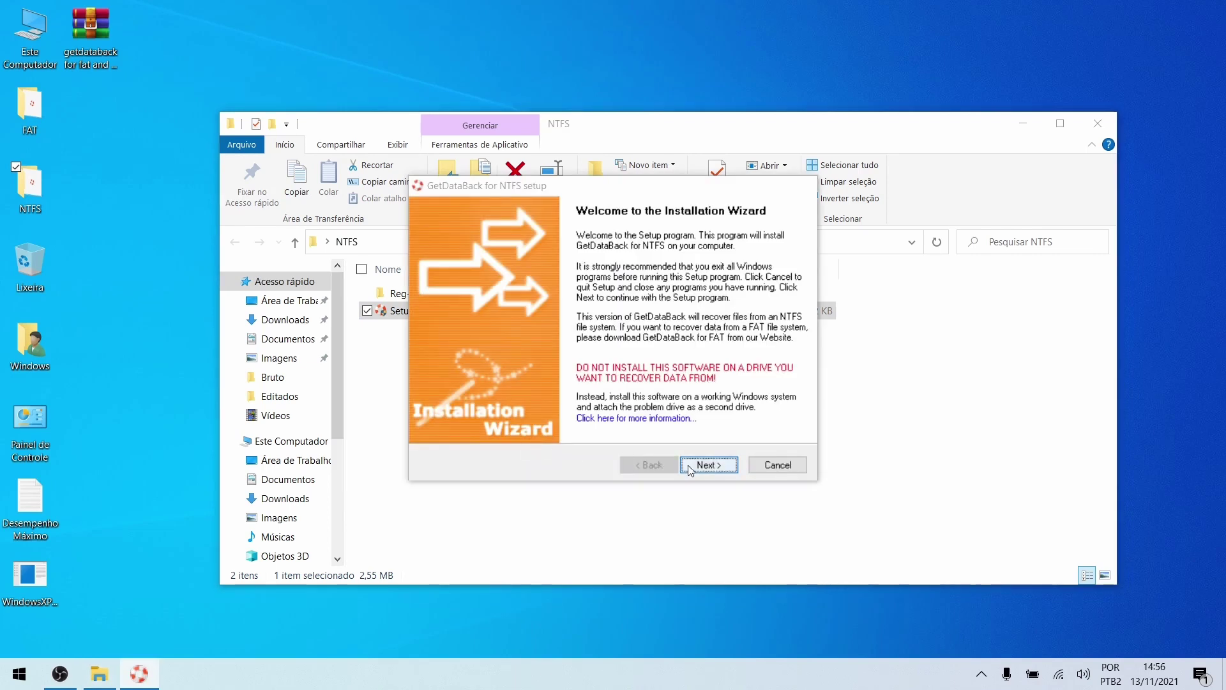
{"action": "left_click", "coordinate": [580, 424]}
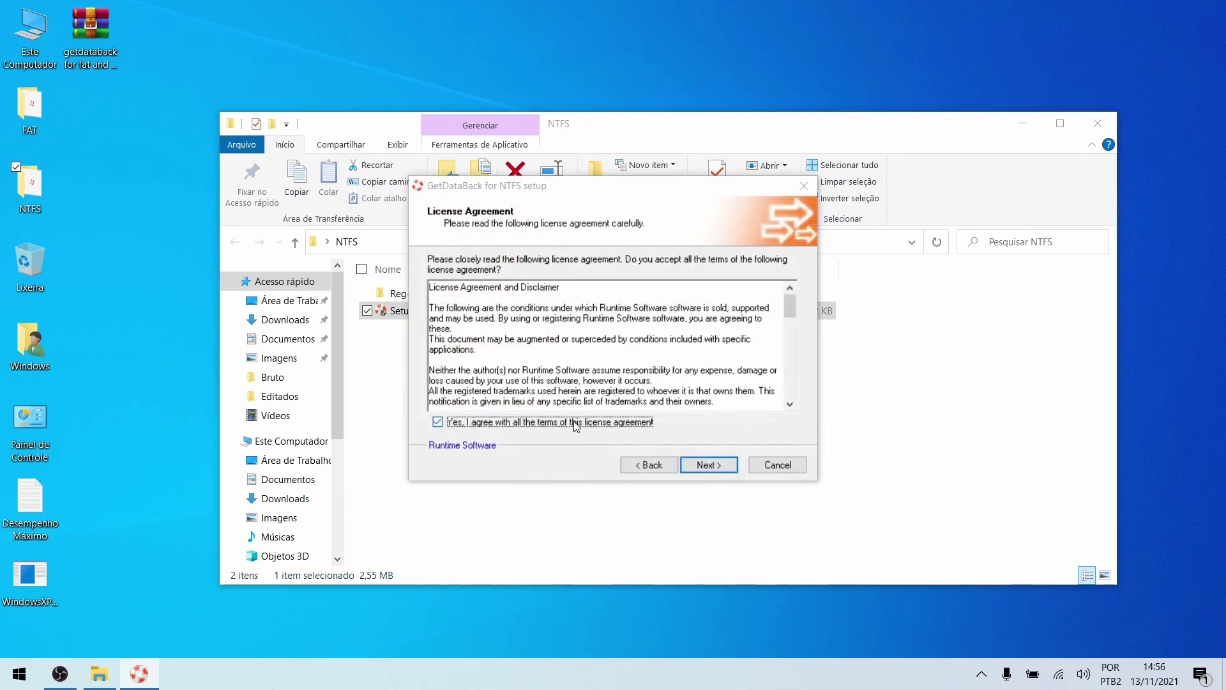
{"action": "left_click", "coordinate": [703, 469]}
{"action": "left_click", "coordinate": [701, 466]}
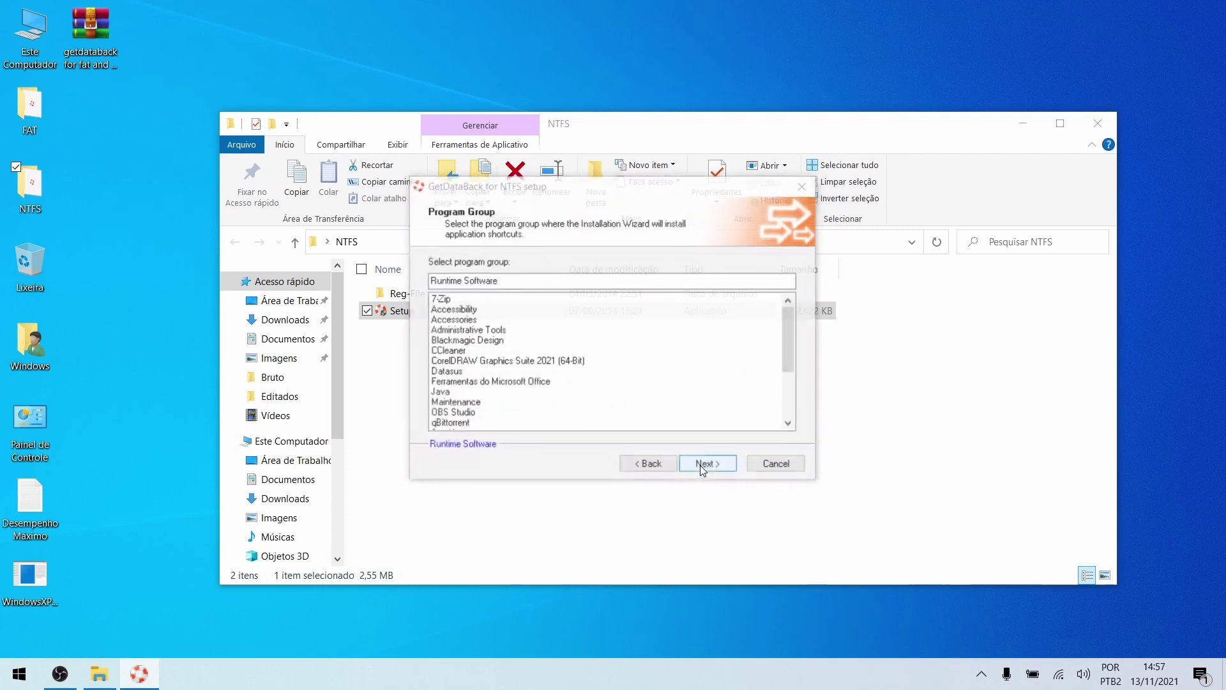
{"action": "left_click", "coordinate": [702, 467]}
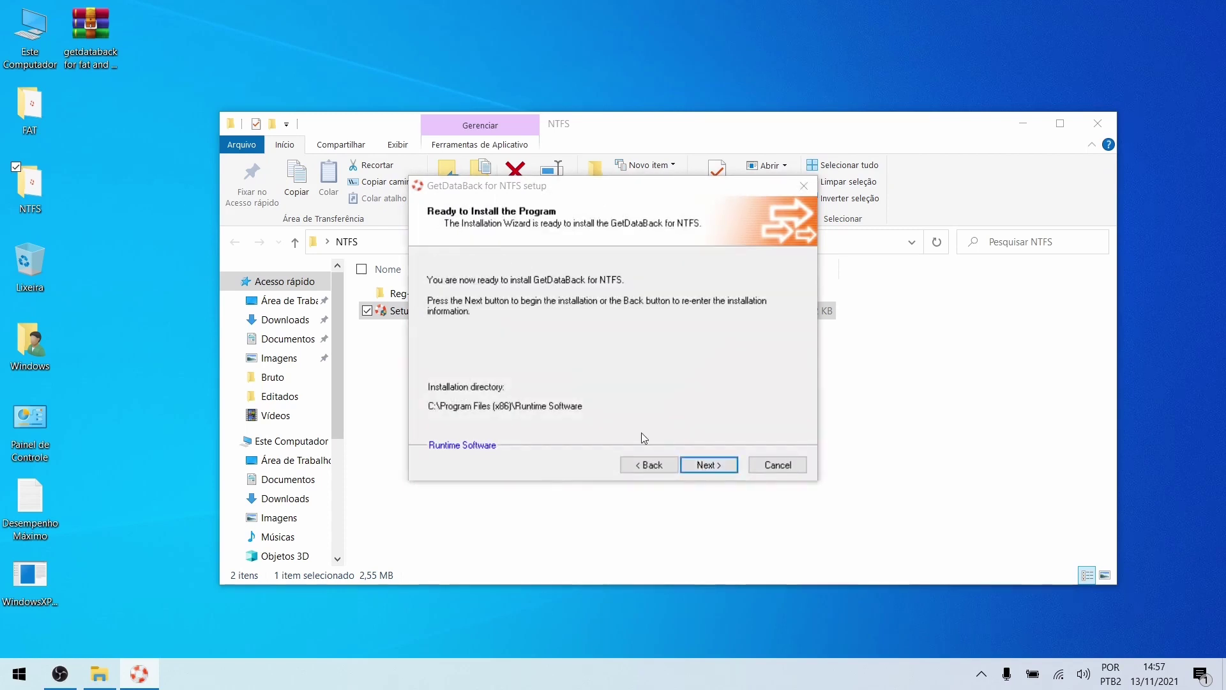
{"action": "left_click", "coordinate": [722, 467]}
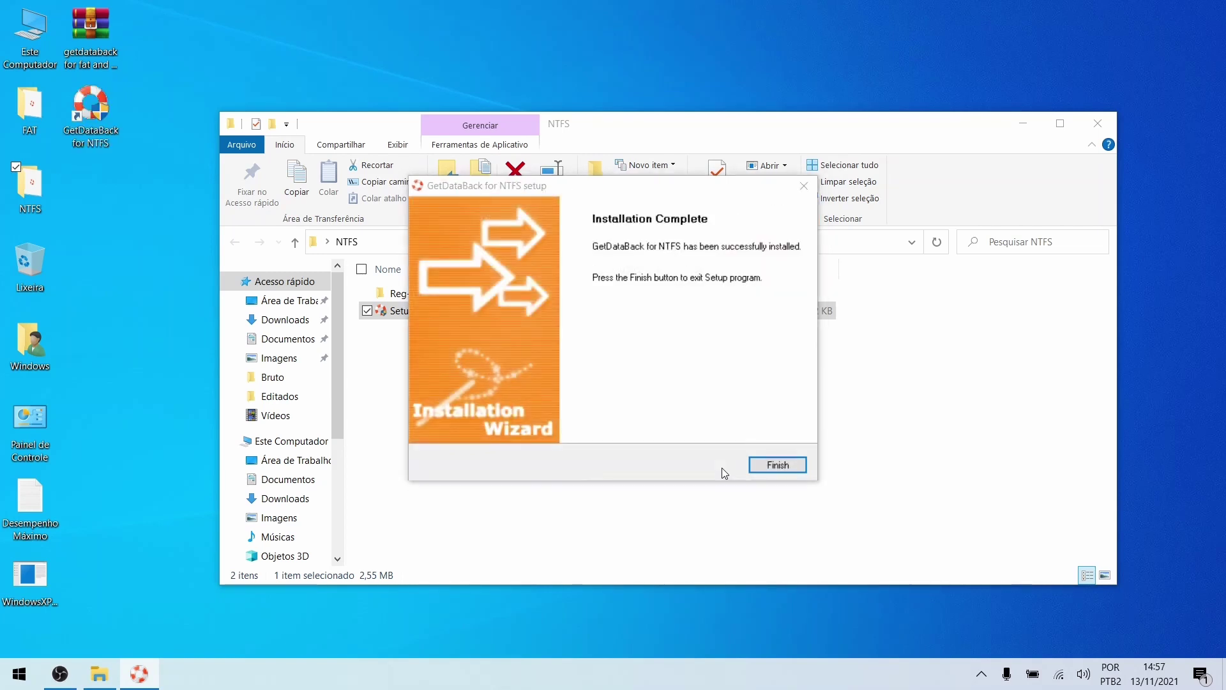
{"action": "left_click", "coordinate": [757, 470]}
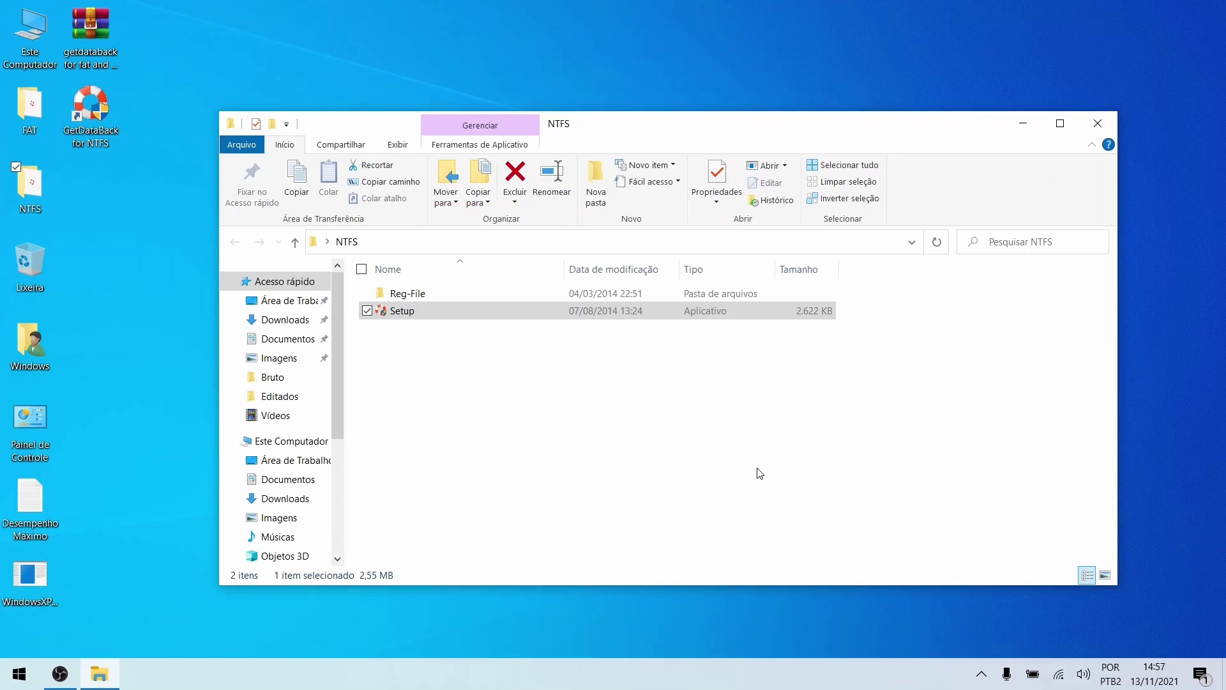
- Check in the computer's properties whether the operating system is 32-bit or 64-bit
{"action": "right_click", "coordinate": [36, 36]}
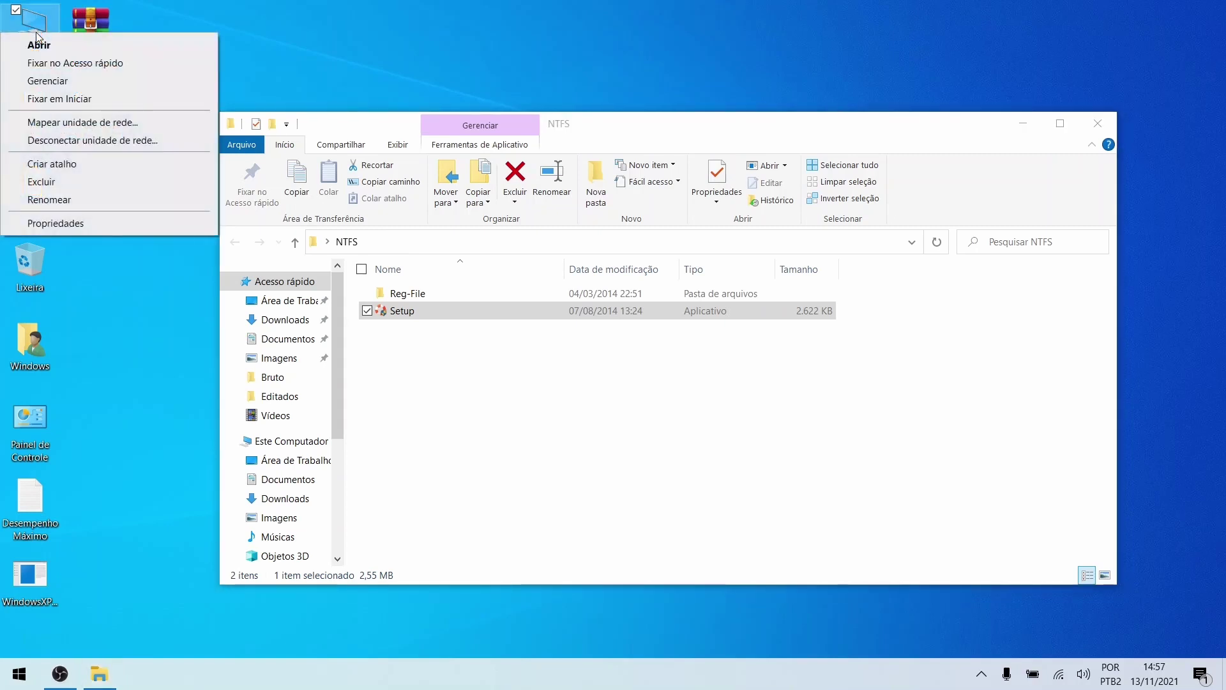
{"action": "left_click", "coordinate": [55, 221]}
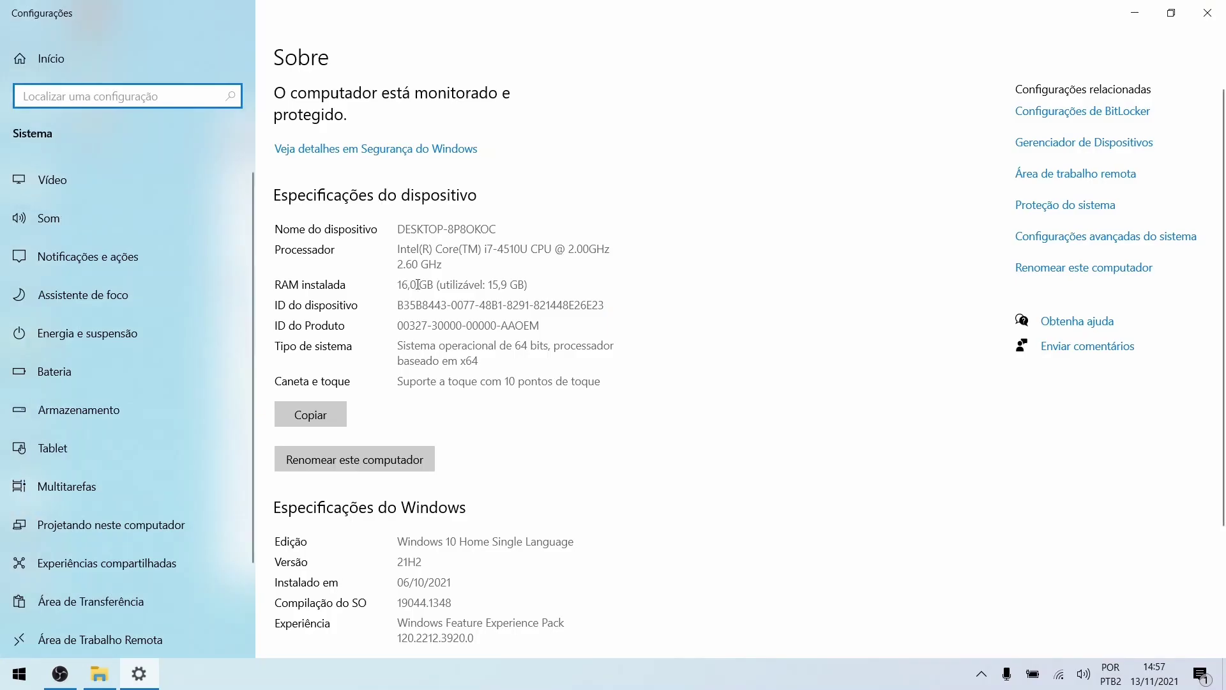
{"action": "left_click_drag", "start_coordinate": [396, 345], "coordinate": [550, 351]}
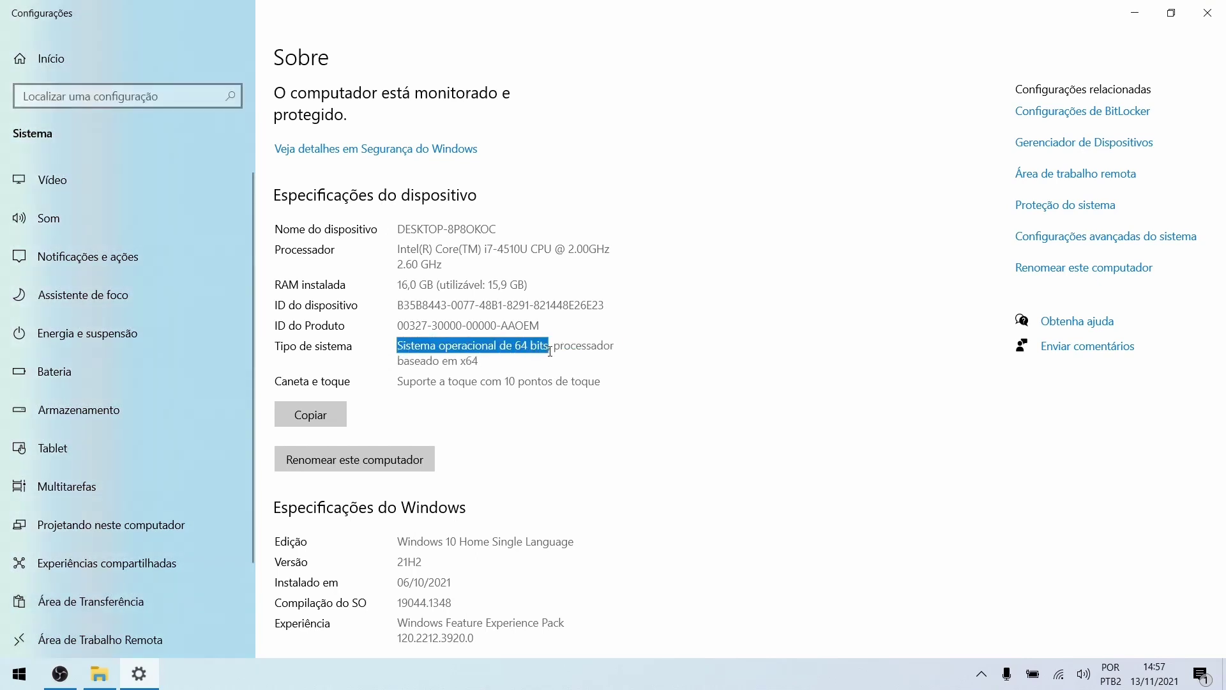
{"action": "left_click", "coordinate": [1207, 13]}
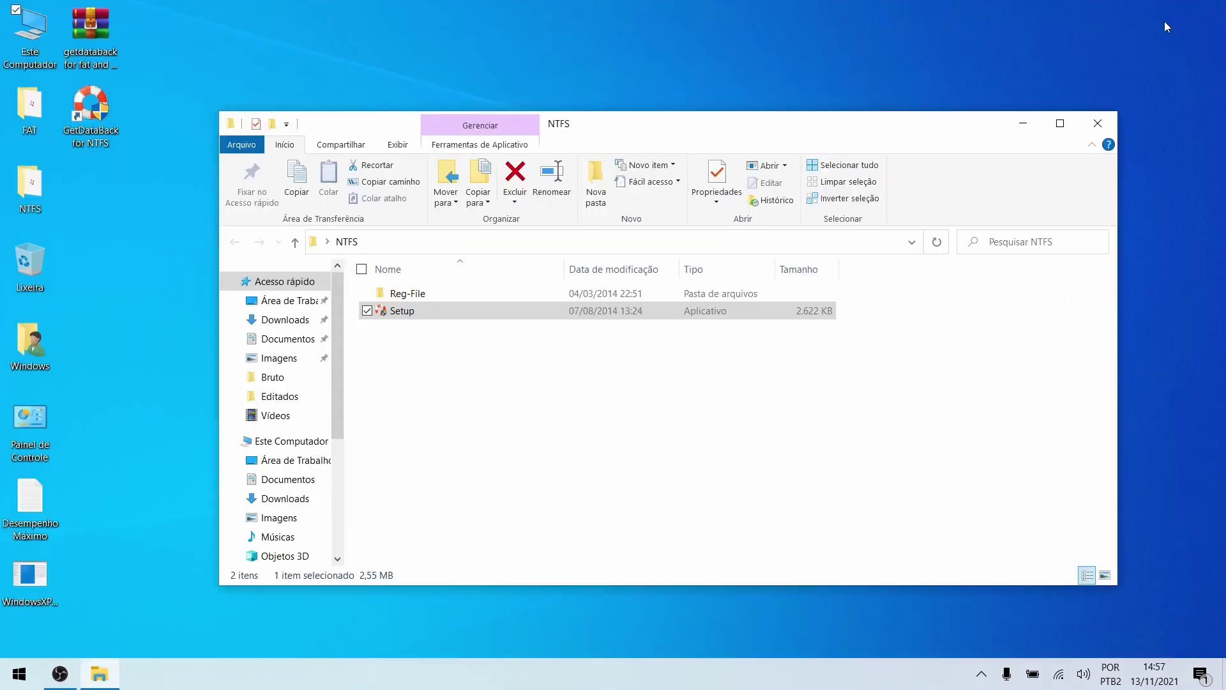
- Import the "64 bit" registry file from the NTFS folder's Reg-File subfolder into the Windows registry
{"action": "double_click", "coordinate": [424, 293]}
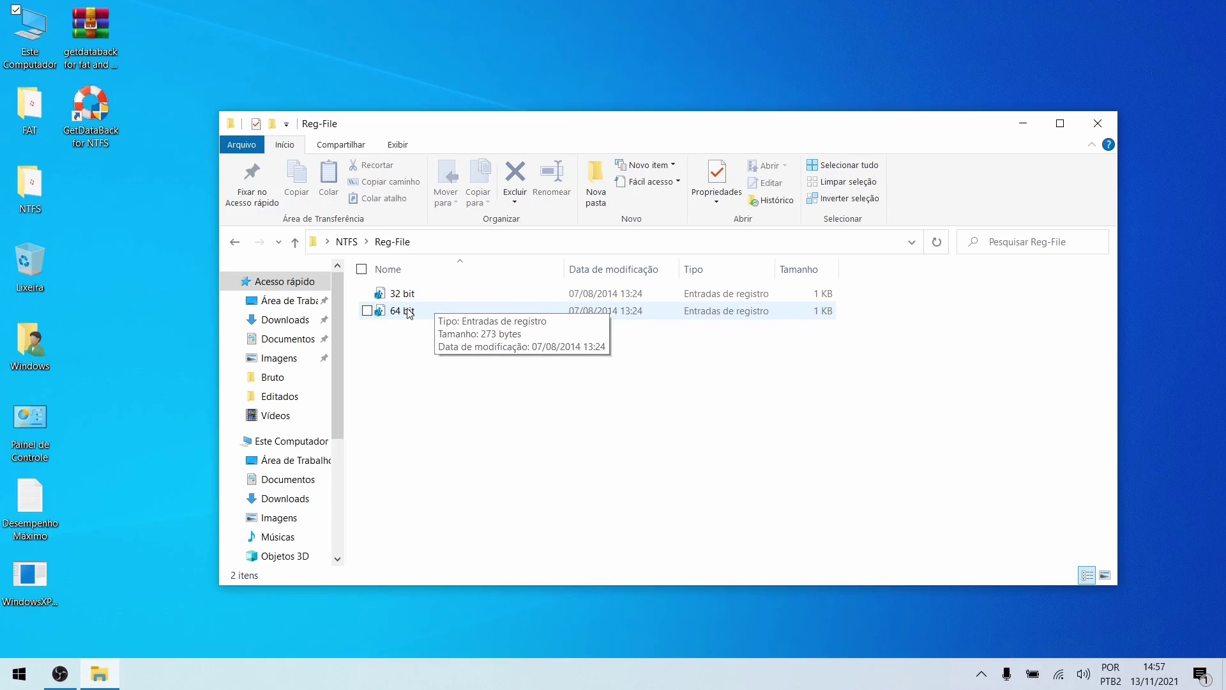
{"action": "left_click", "coordinate": [410, 313]}
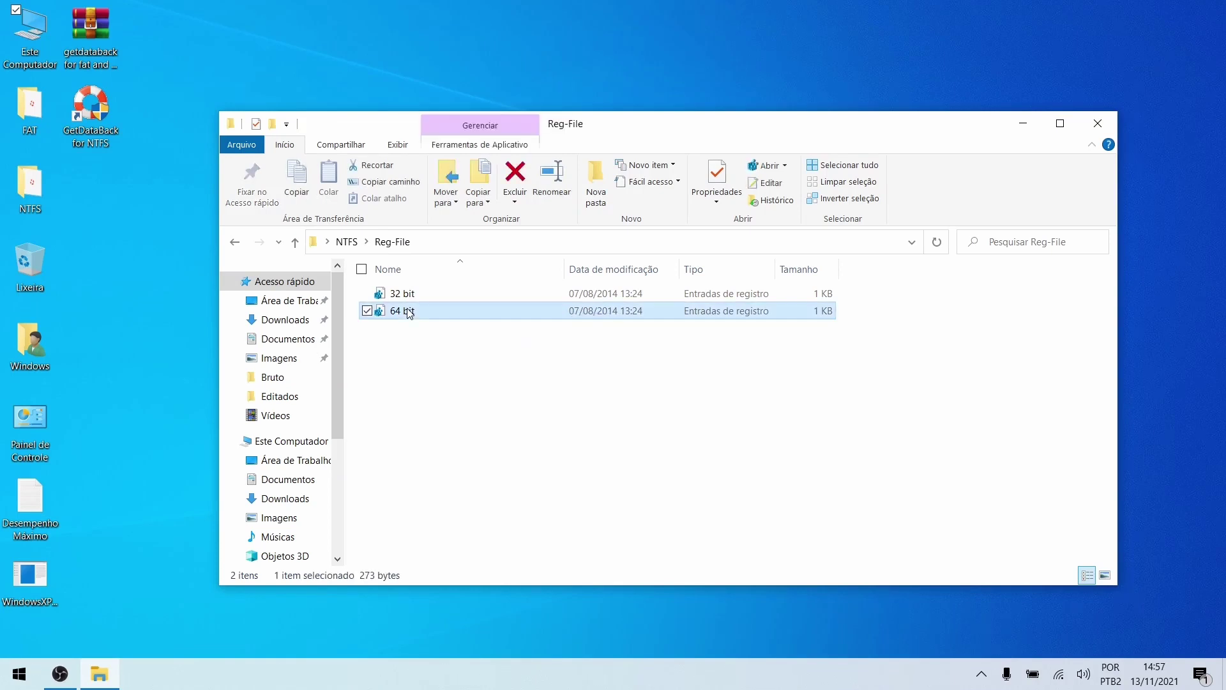
{"action": "key", "text": "Return"}
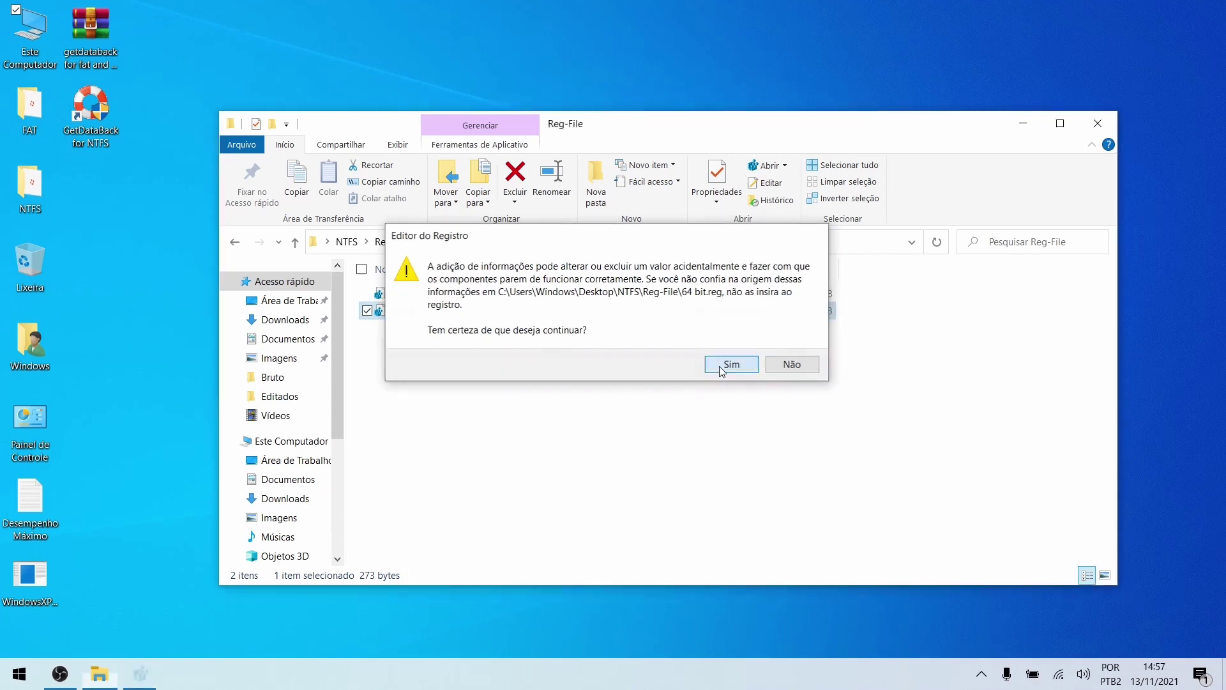
{"action": "left_click", "coordinate": [722, 368]}
{"action": "left_click", "coordinate": [807, 341]}
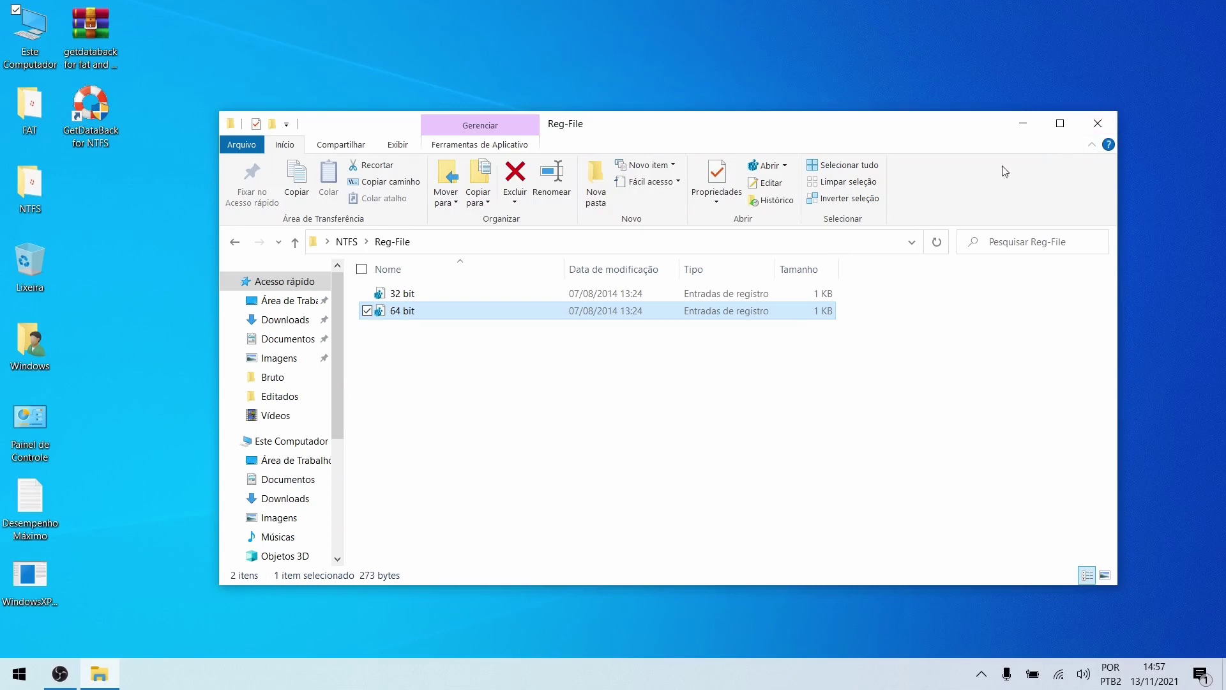
- Close the Reg-File folder and launch GetDataBack for NTFS as administrator from its desktop shortcut
{"action": "left_click", "coordinate": [1096, 132]}
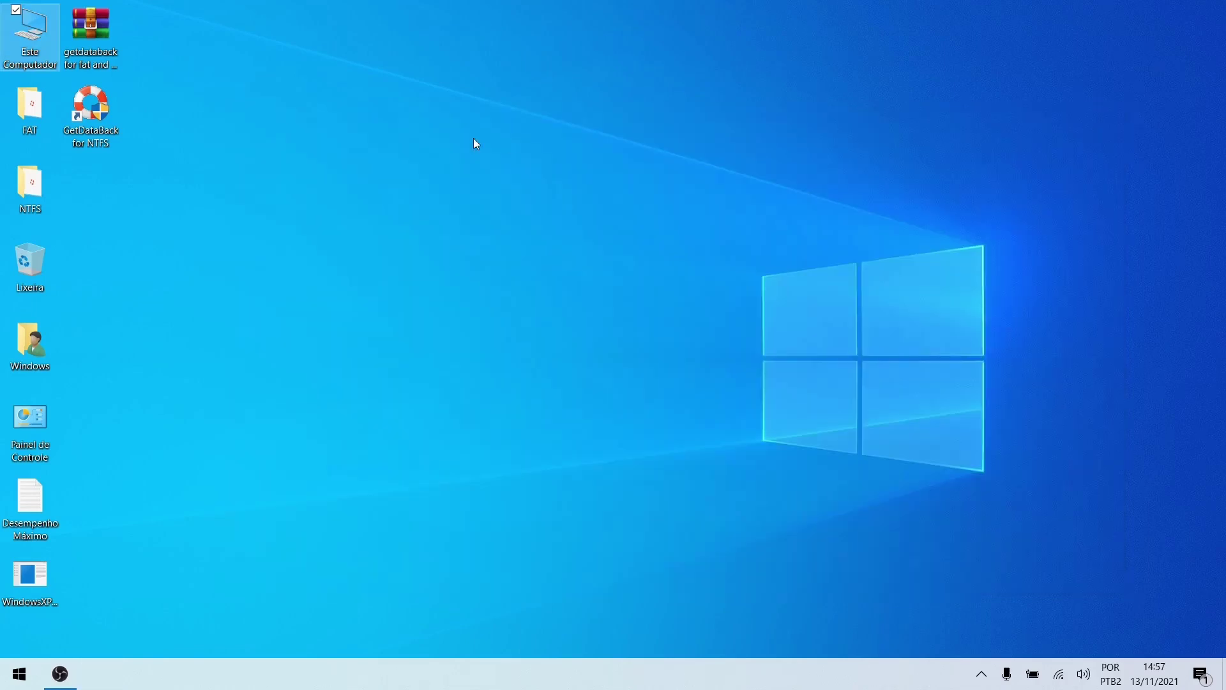
{"action": "right_click", "coordinate": [107, 108]}
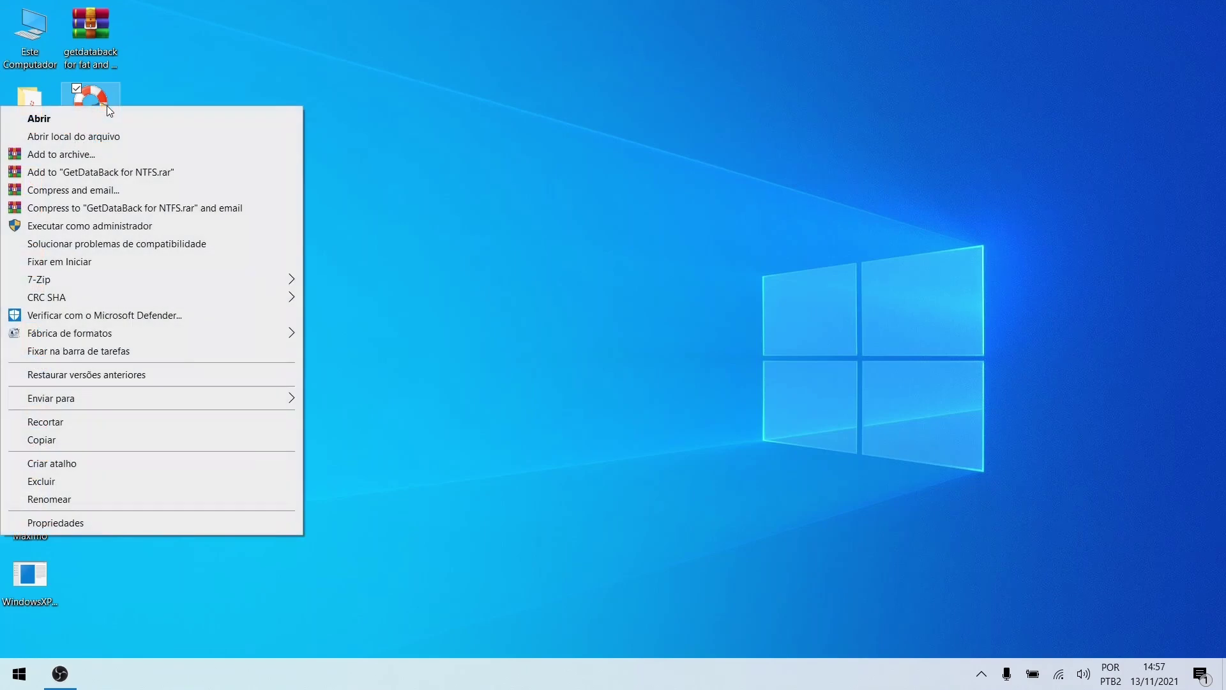
{"action": "left_click", "coordinate": [140, 232]}
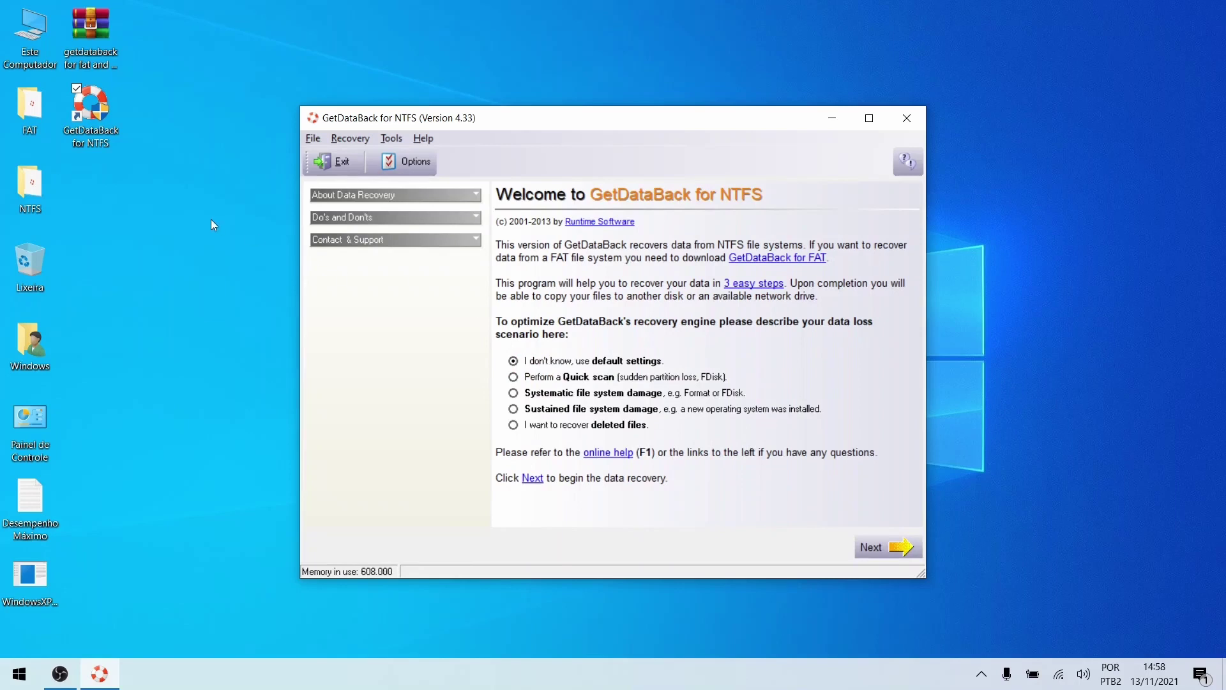
- Copy the "1 hora depois (bob esponja)" video from Downloads to the ESD-ISO (D:) drive
{"action": "double_click", "coordinate": [30, 36]}
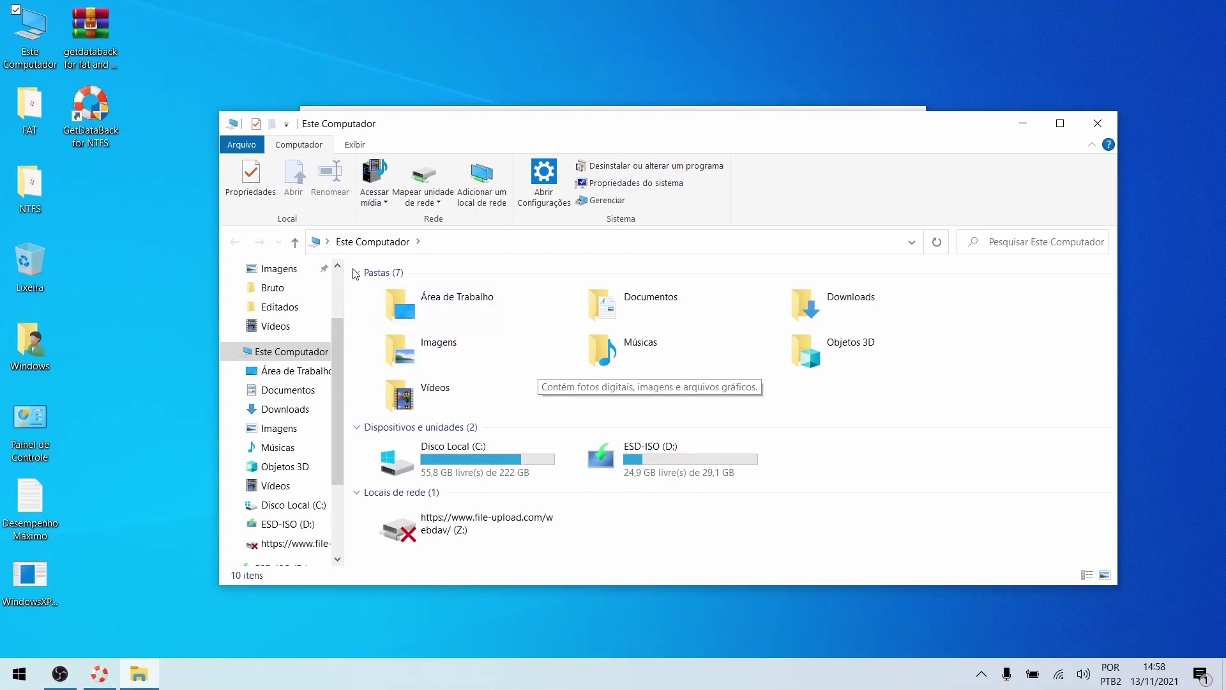
{"action": "scroll", "coordinate": [343, 284], "scroll_direction": "up", "scroll_amount": 2}
{"action": "left_click", "coordinate": [280, 319]}
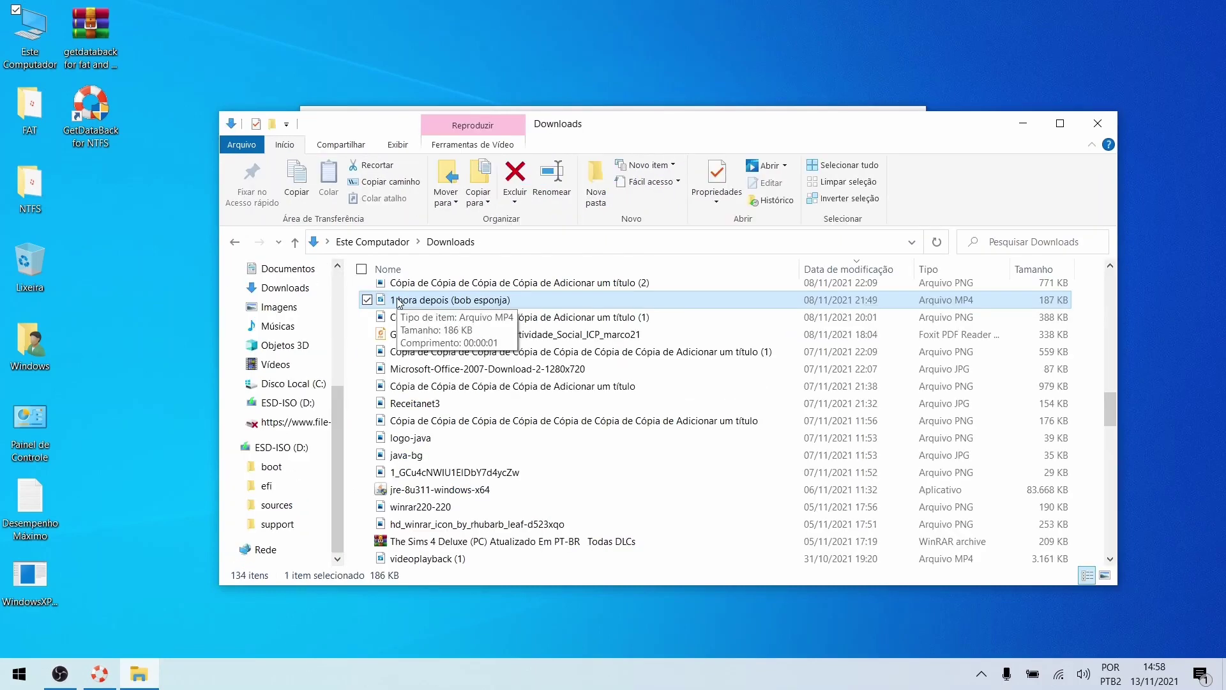
{"action": "left_click_drag", "start_coordinate": [398, 302], "coordinate": [296, 447]}
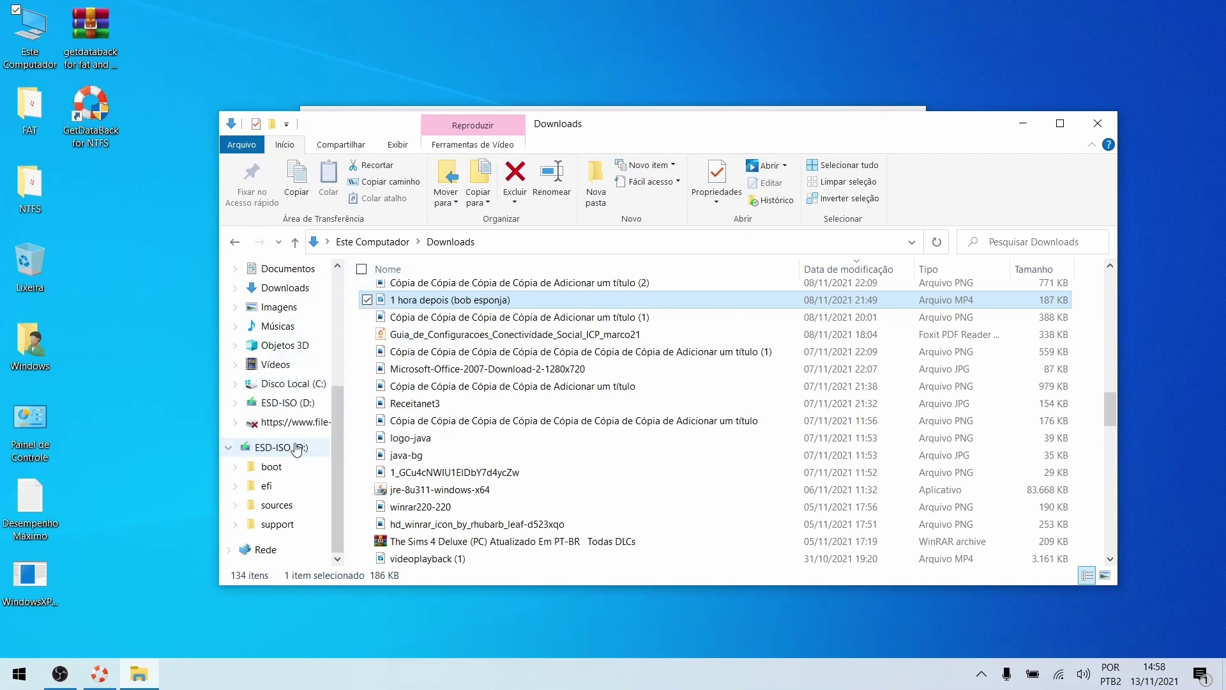
- Open the ESD-ISO (D:) drive, close GetDataBack for NTFS, and play the copied "1 hora depois (bob esponja)" video to check it
{"action": "left_click", "coordinate": [296, 447]}
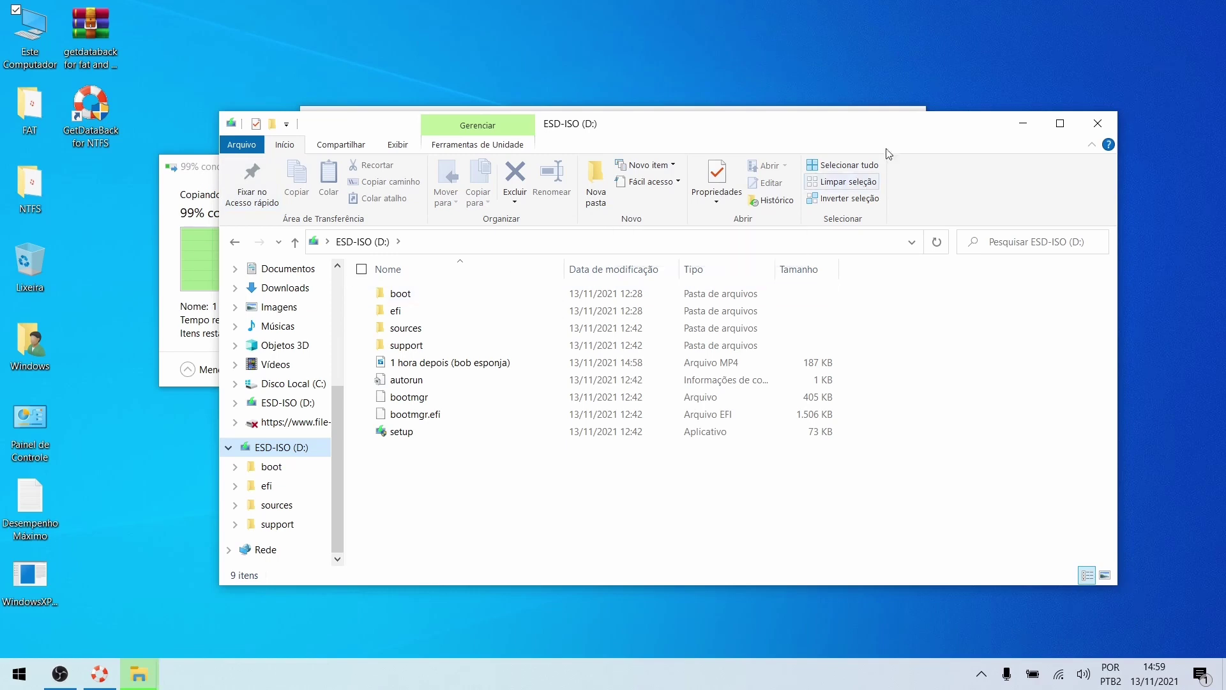
{"action": "left_click_drag", "start_coordinate": [895, 126], "coordinate": [955, 196]}
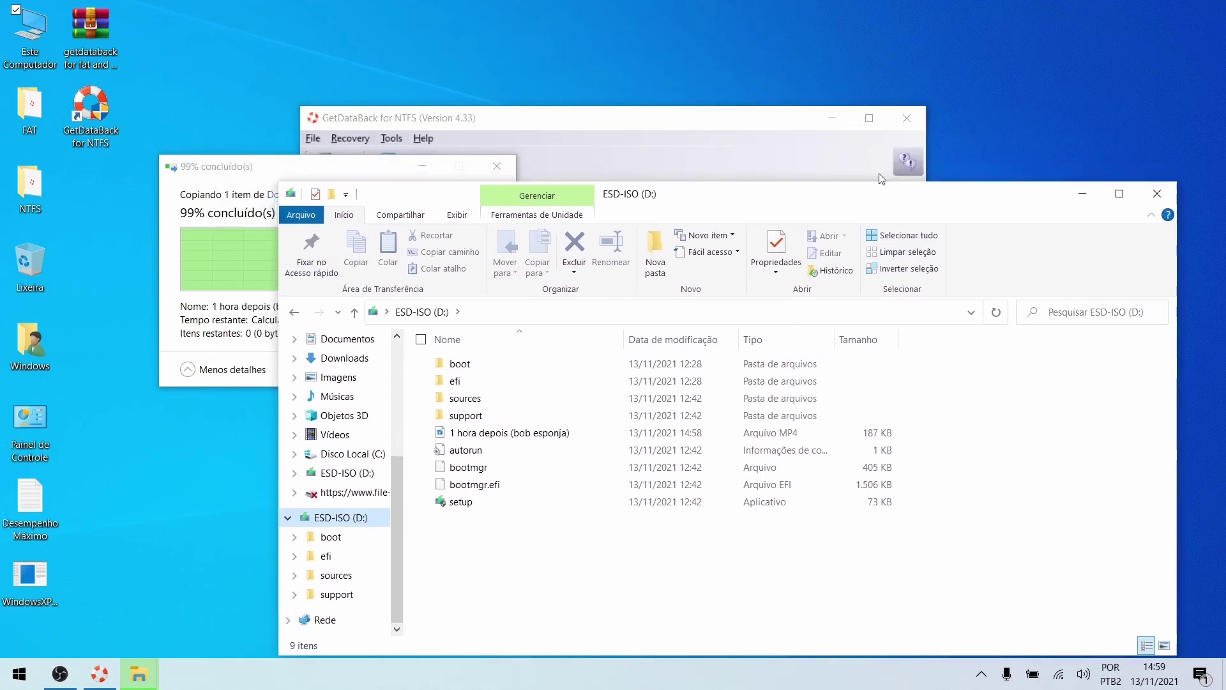
{"action": "left_click", "coordinate": [745, 132]}
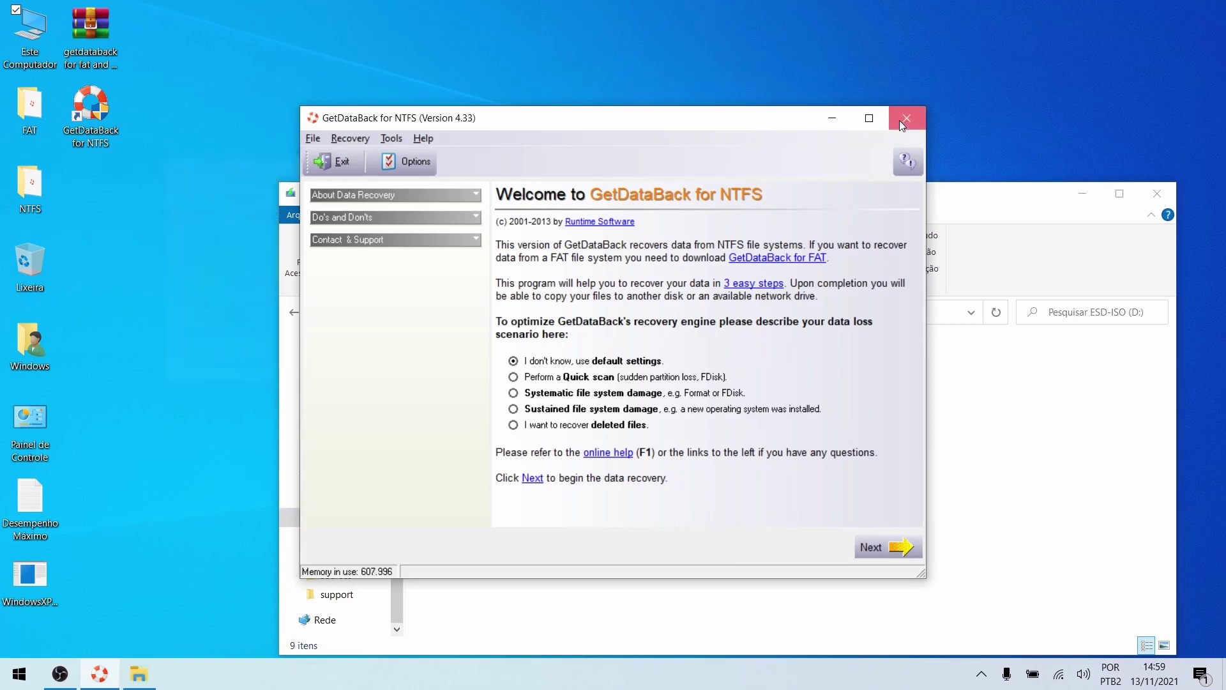
{"action": "left_click", "coordinate": [900, 121]}
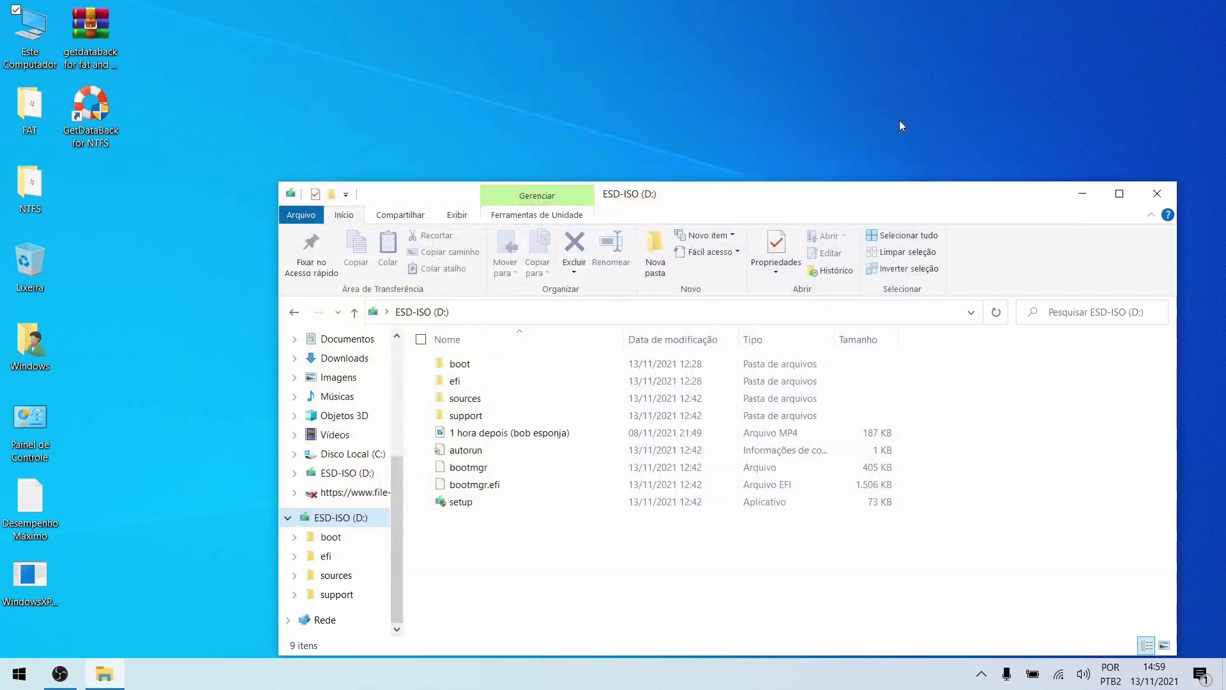
{"action": "double_click", "coordinate": [486, 433]}
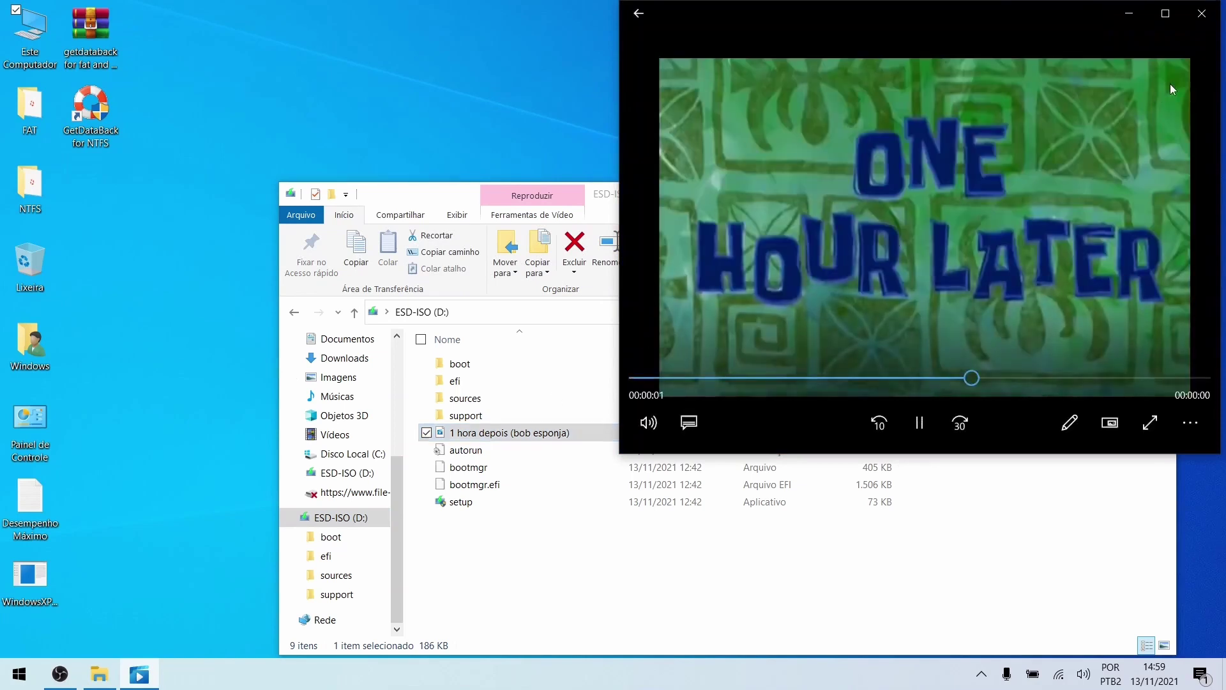
{"action": "left_click", "coordinate": [1202, 14]}
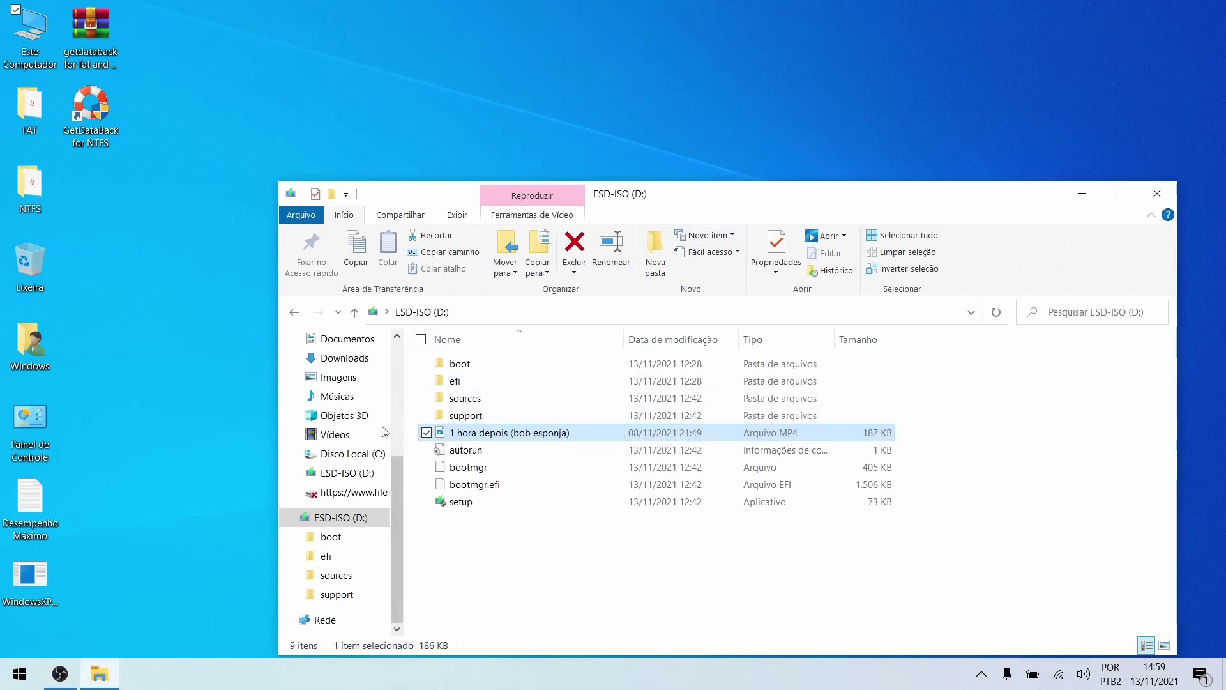
- Quick-format the ESD-ISO (D:) drive as NTFS with 4096-byte allocation units and the volume label ESD-ISO
{"action": "right_click", "coordinate": [337, 521]}
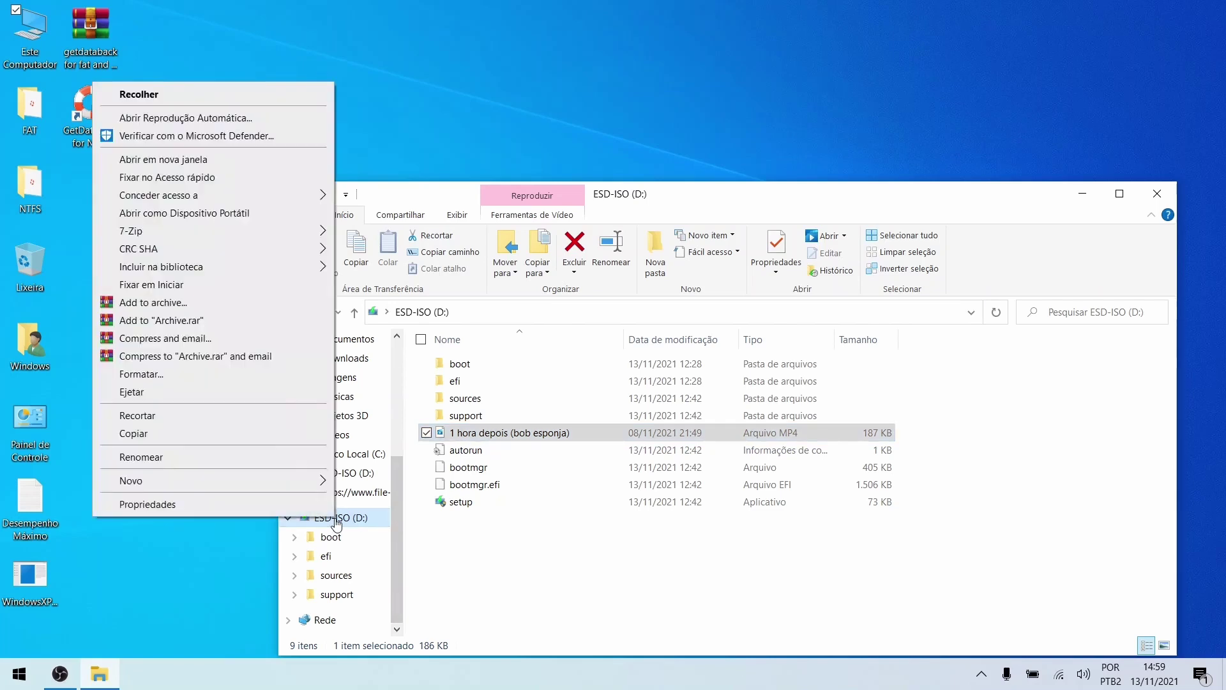
{"action": "left_click", "coordinate": [197, 375]}
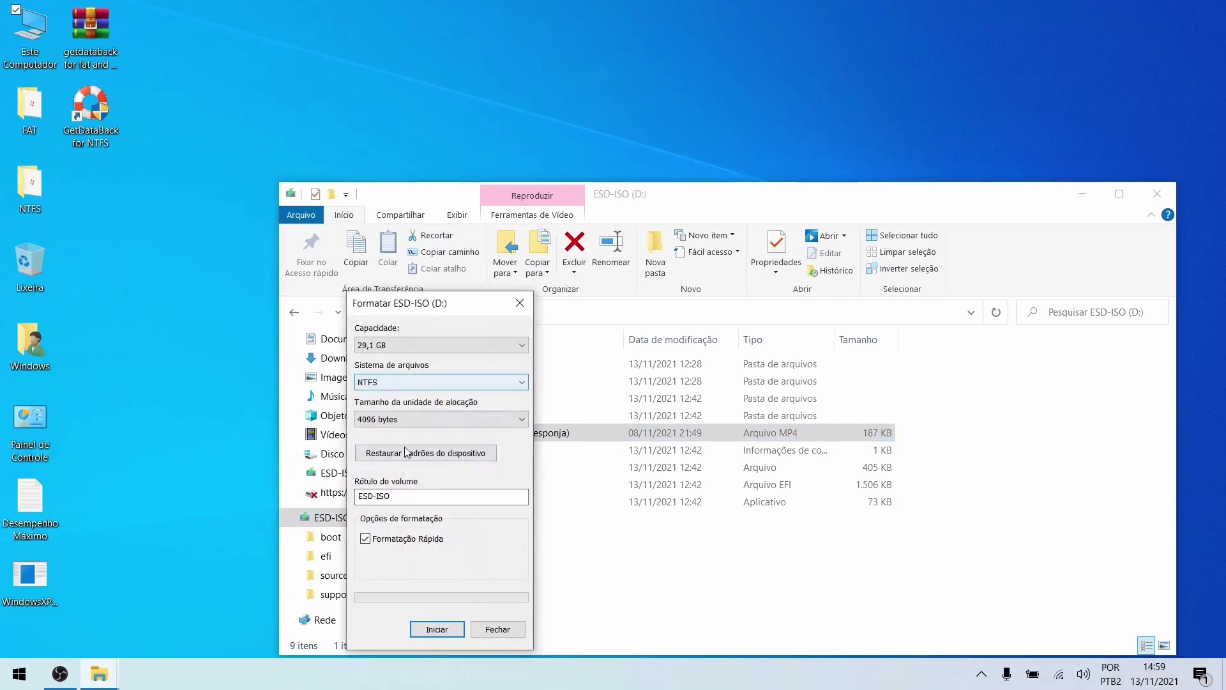
{"action": "left_click", "coordinate": [425, 633]}
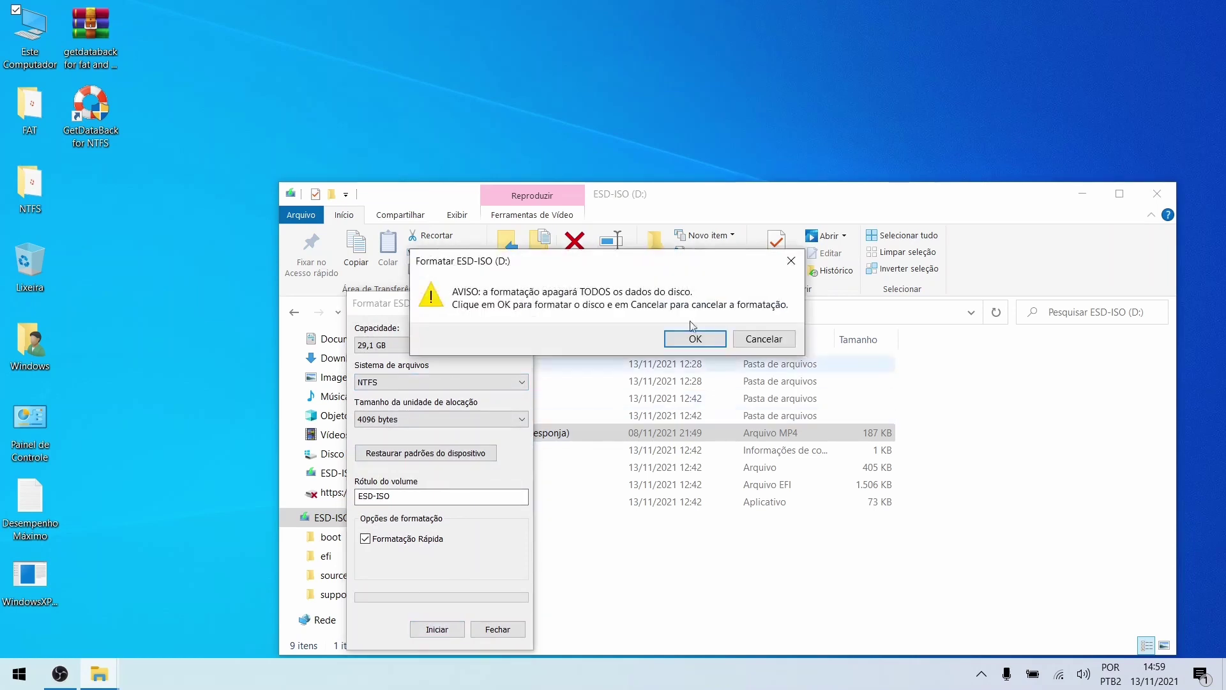
{"action": "left_click", "coordinate": [688, 339]}
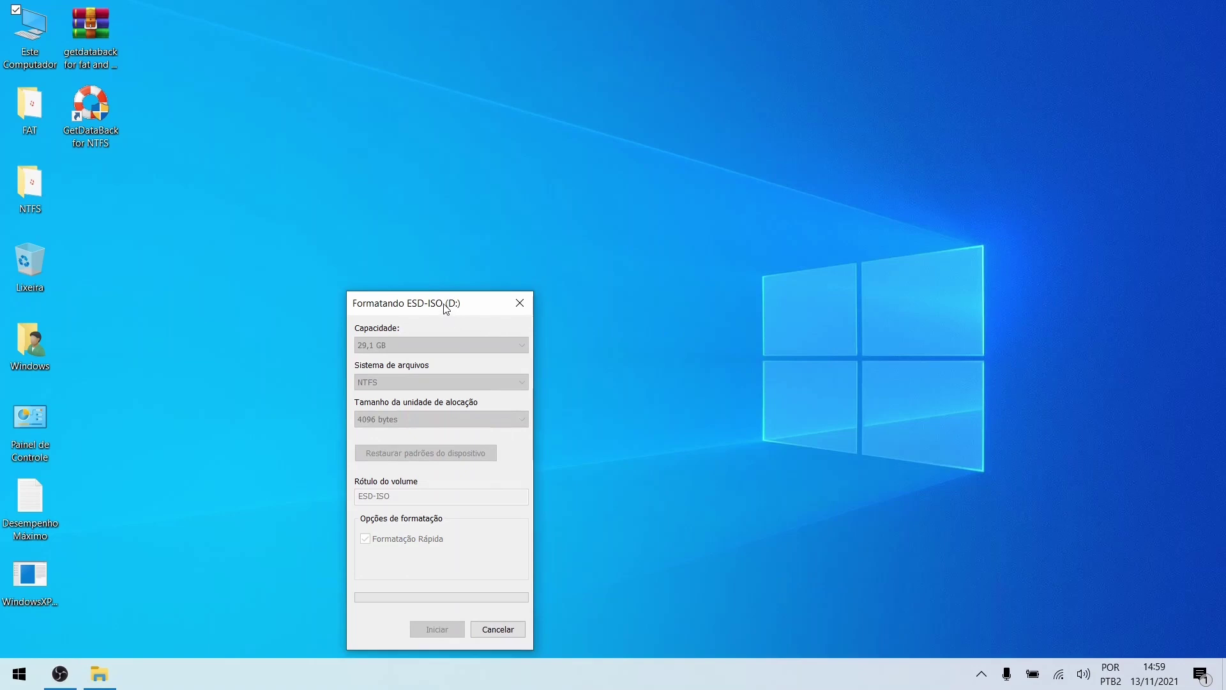
{"action": "left_click_drag", "start_coordinate": [447, 304], "coordinate": [568, 140]}
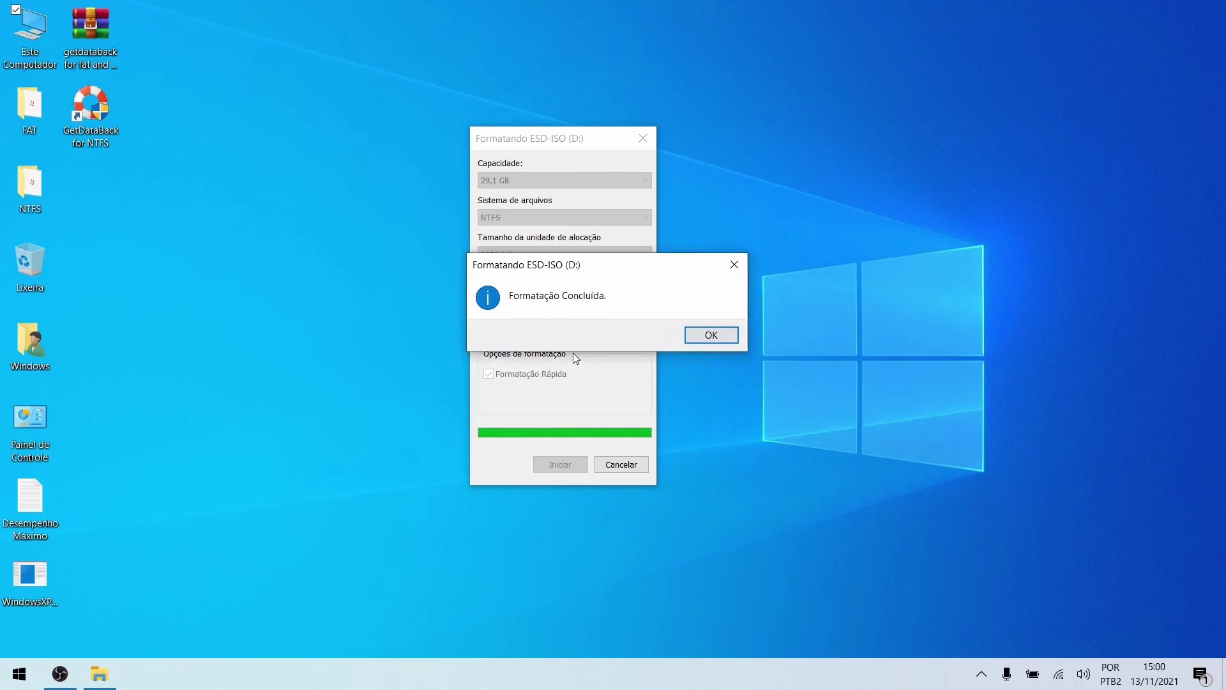
{"action": "left_click", "coordinate": [698, 334]}
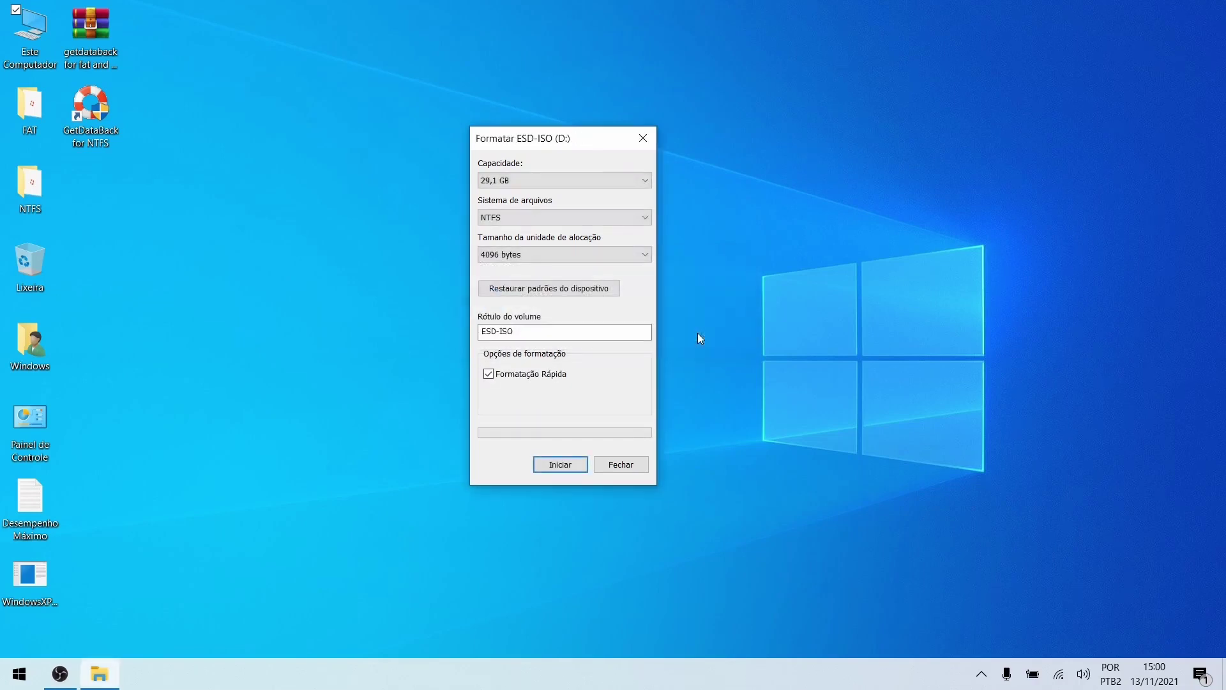
{"action": "left_click", "coordinate": [620, 465]}
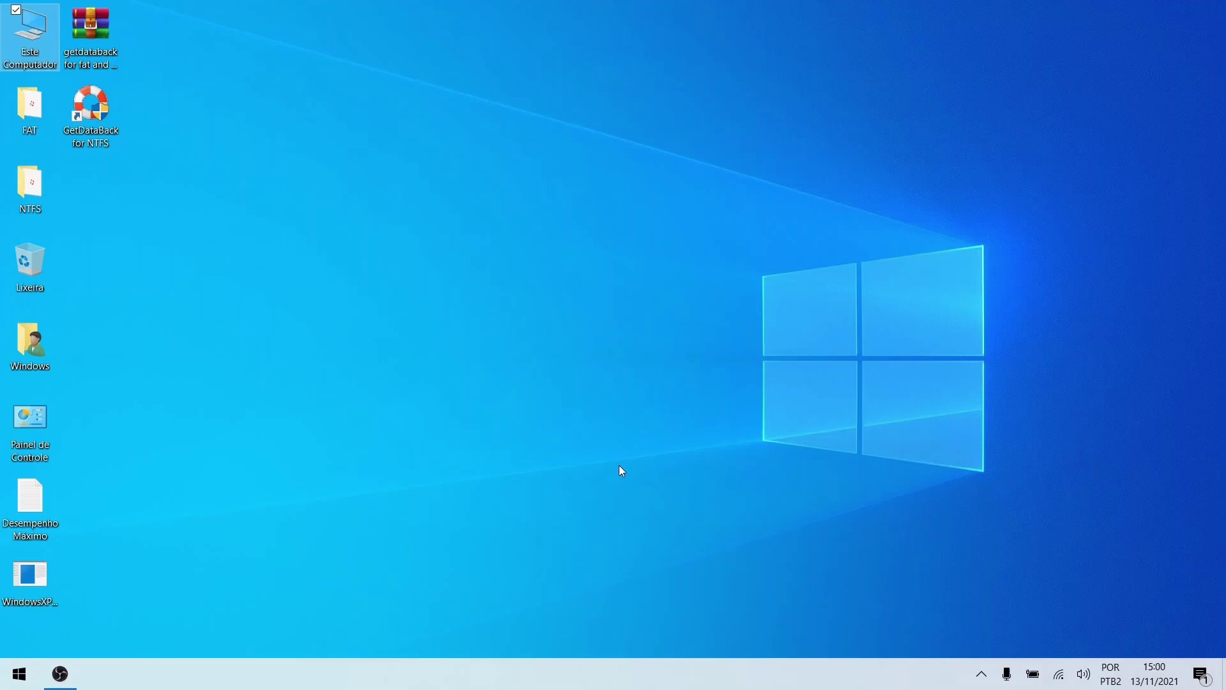
- Launch GetDataBack for NTFS as administrator and choose the "Systematic file system damage" scenario for the recovery
{"action": "right_click", "coordinate": [100, 117]}
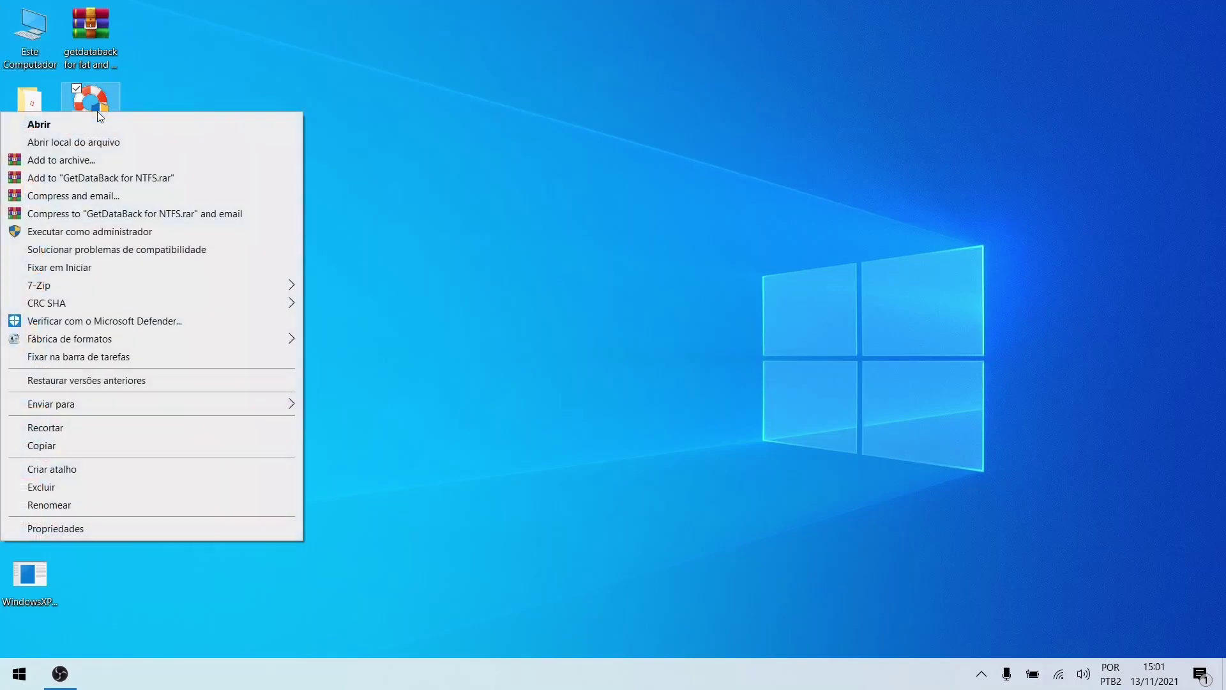
{"action": "left_click", "coordinate": [88, 232]}
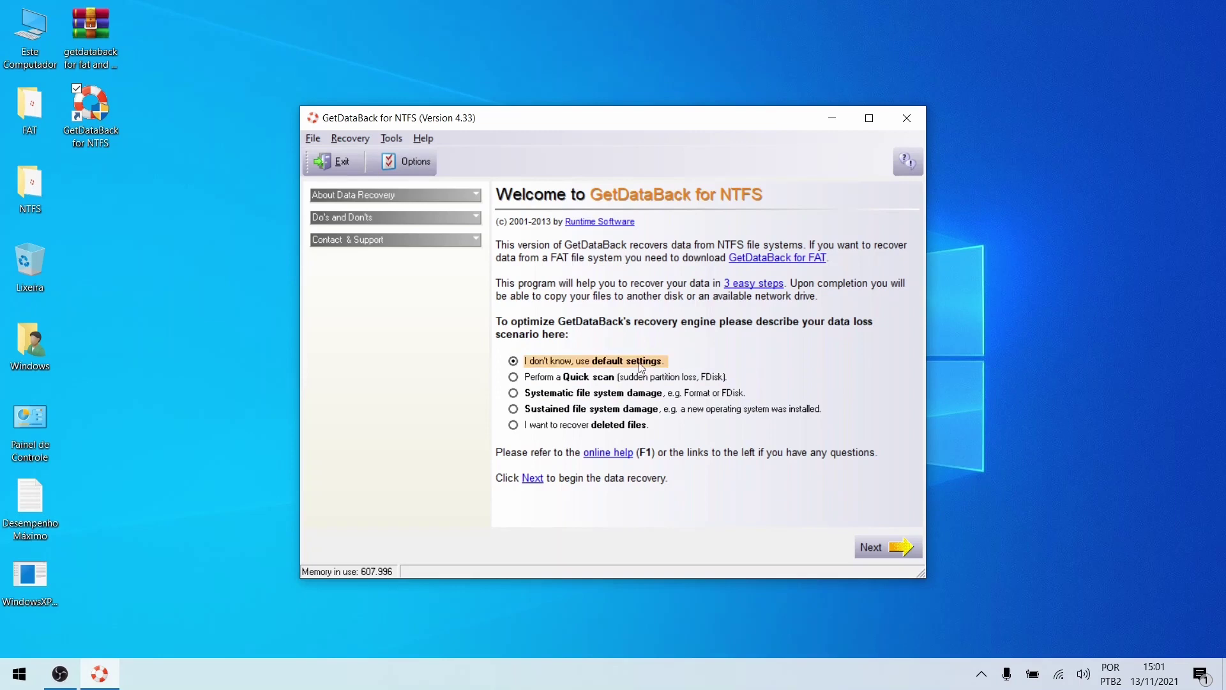
{"action": "mouse_move", "coordinate": [624, 365]}
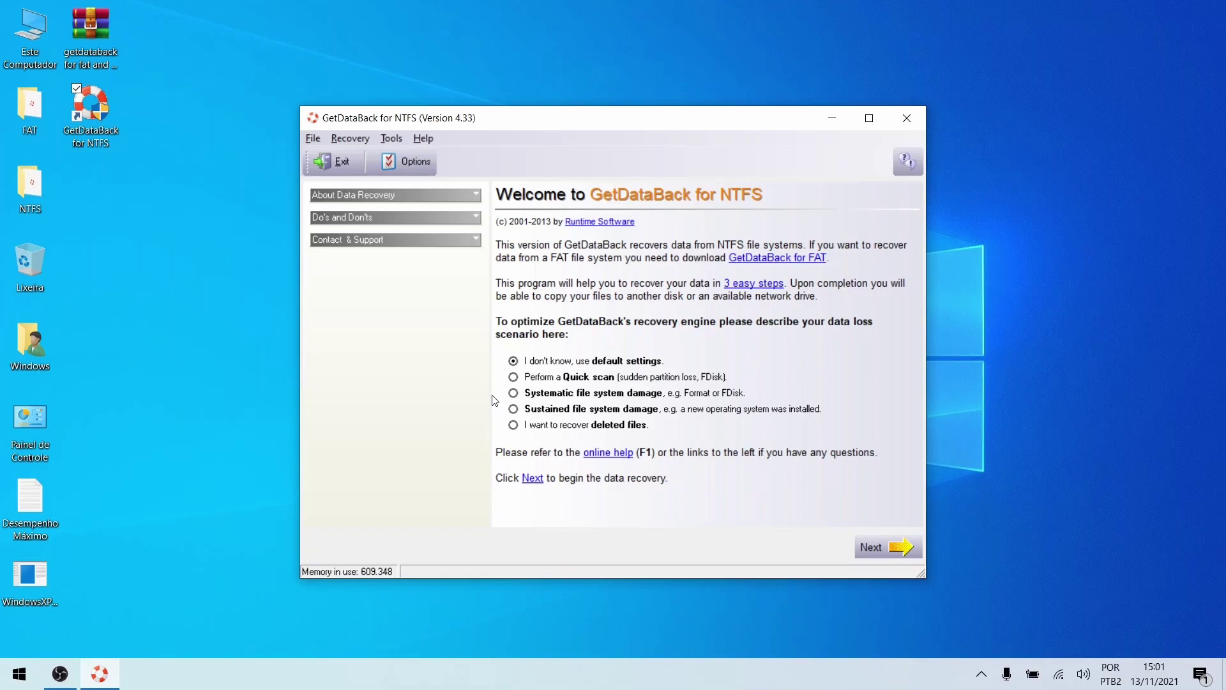
{"action": "left_click", "coordinate": [513, 394]}
{"action": "left_click", "coordinate": [513, 409]}
{"action": "left_click", "coordinate": [514, 395]}
{"action": "left_click", "coordinate": [868, 542]}
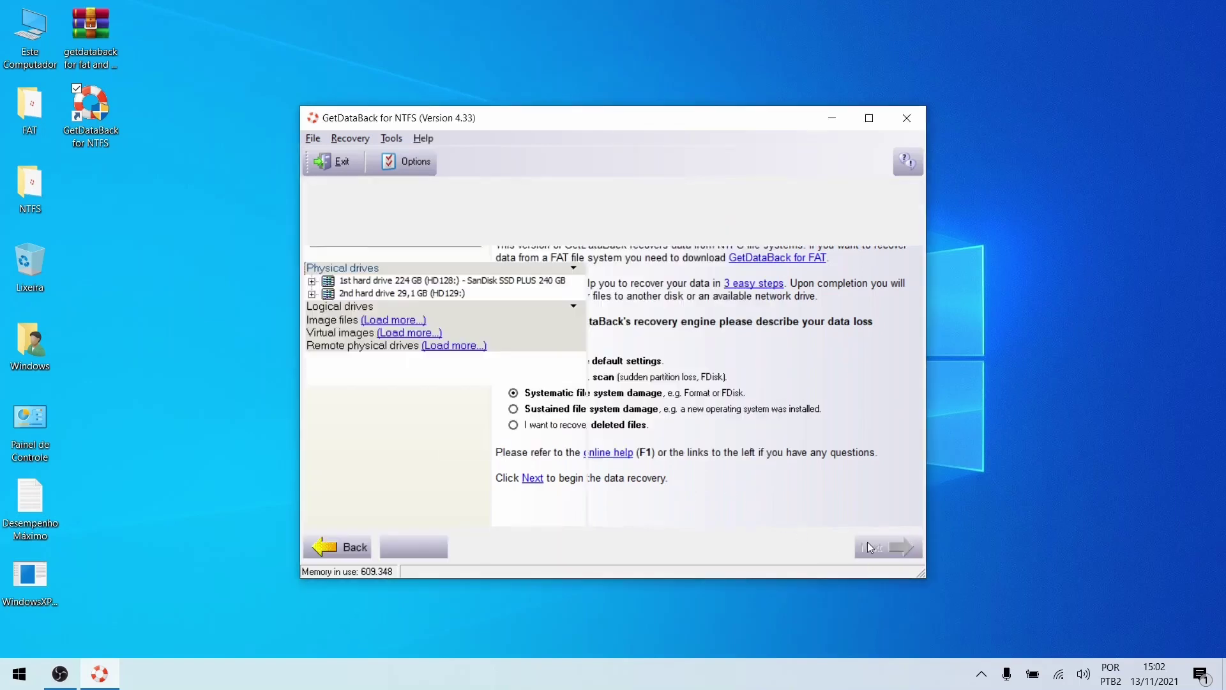
- Scan the 2nd hard drive 29,1 GB (HD129:) and open the recovery tree of the first NTFS file system at sector 2.048
{"action": "left_click", "coordinate": [386, 279]}
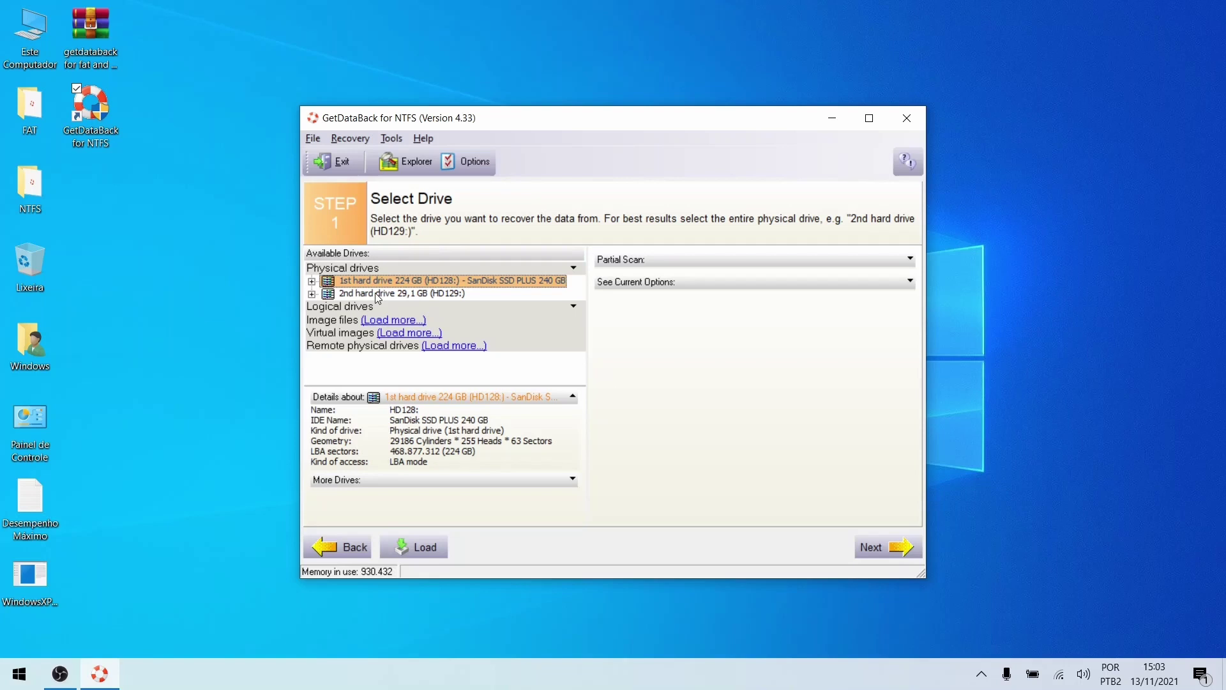
{"action": "left_click", "coordinate": [376, 294]}
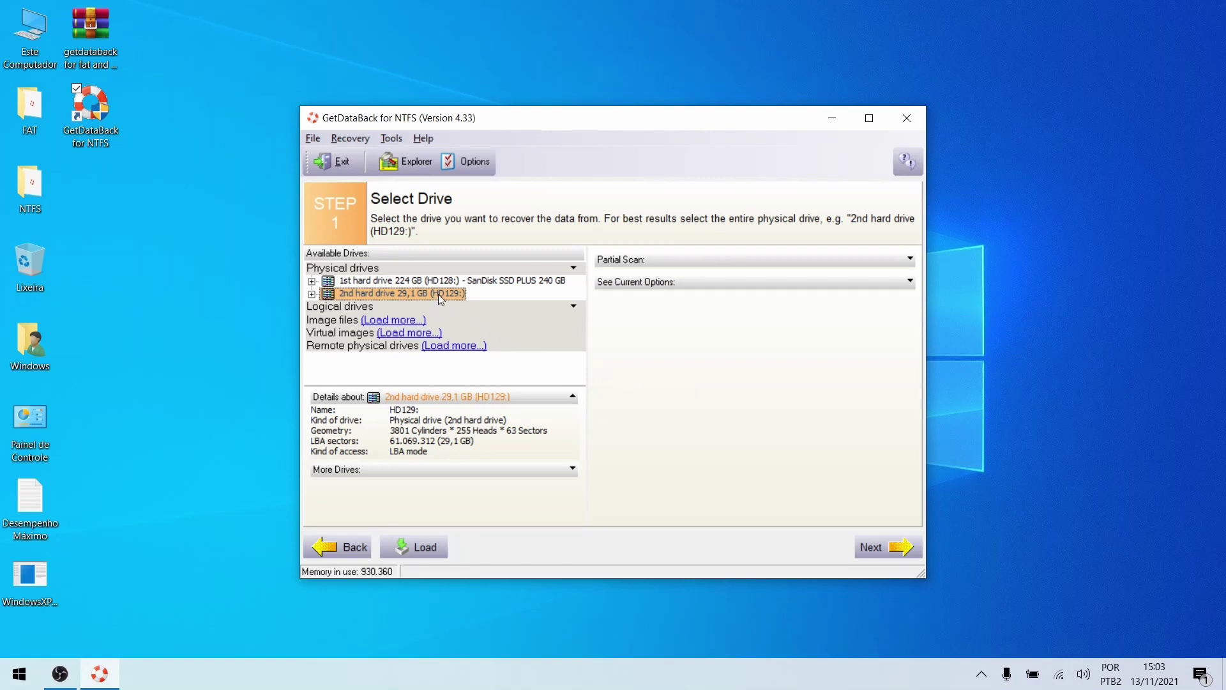
{"action": "left_click", "coordinate": [868, 551]}
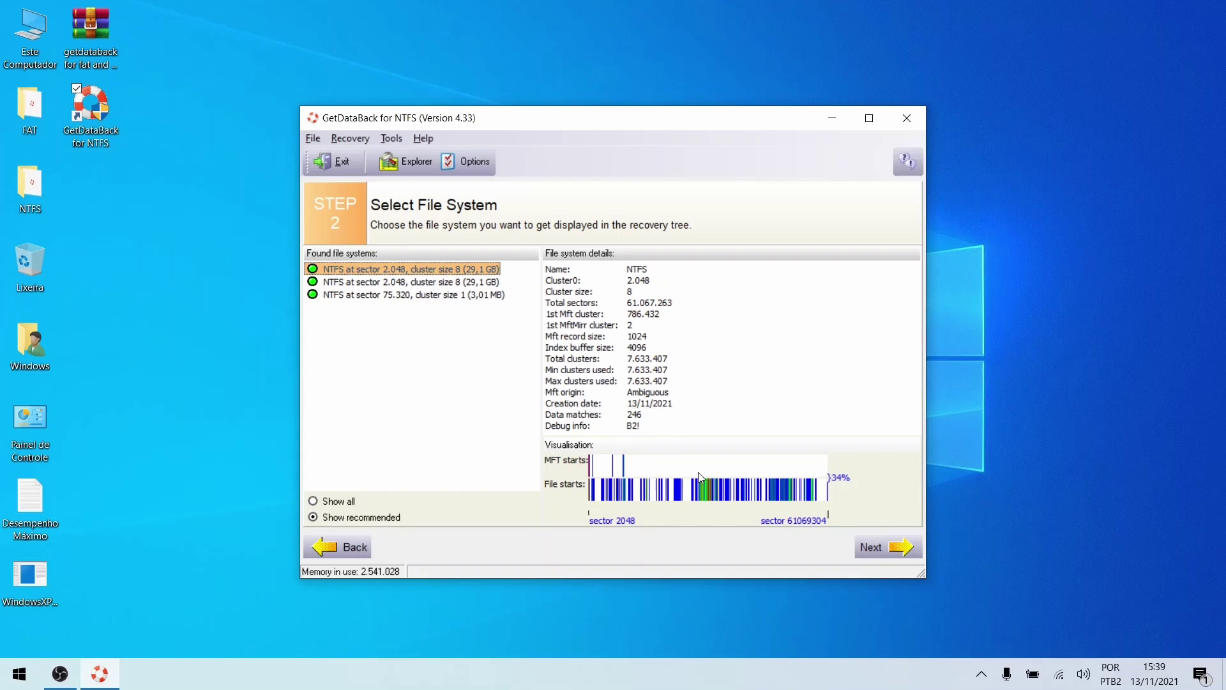
{"action": "left_click", "coordinate": [885, 553]}
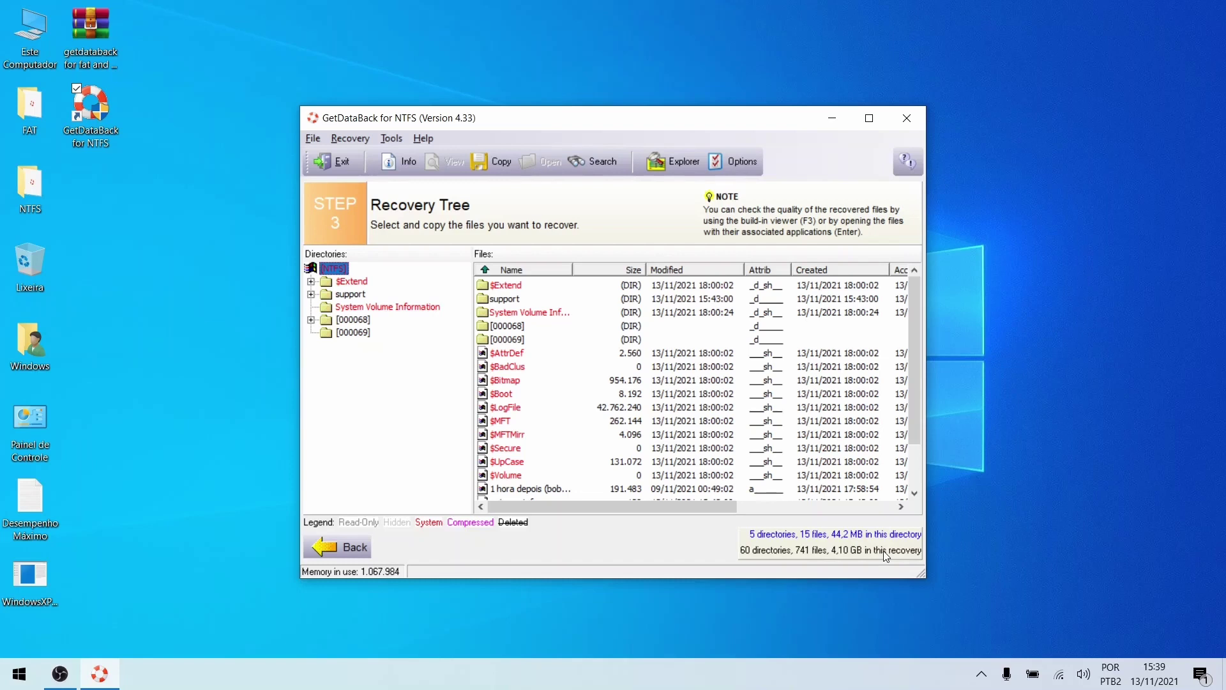
- Examine the files inside the [000068] and [000069] folders of the recovery tree
{"action": "left_click", "coordinate": [343, 321]}
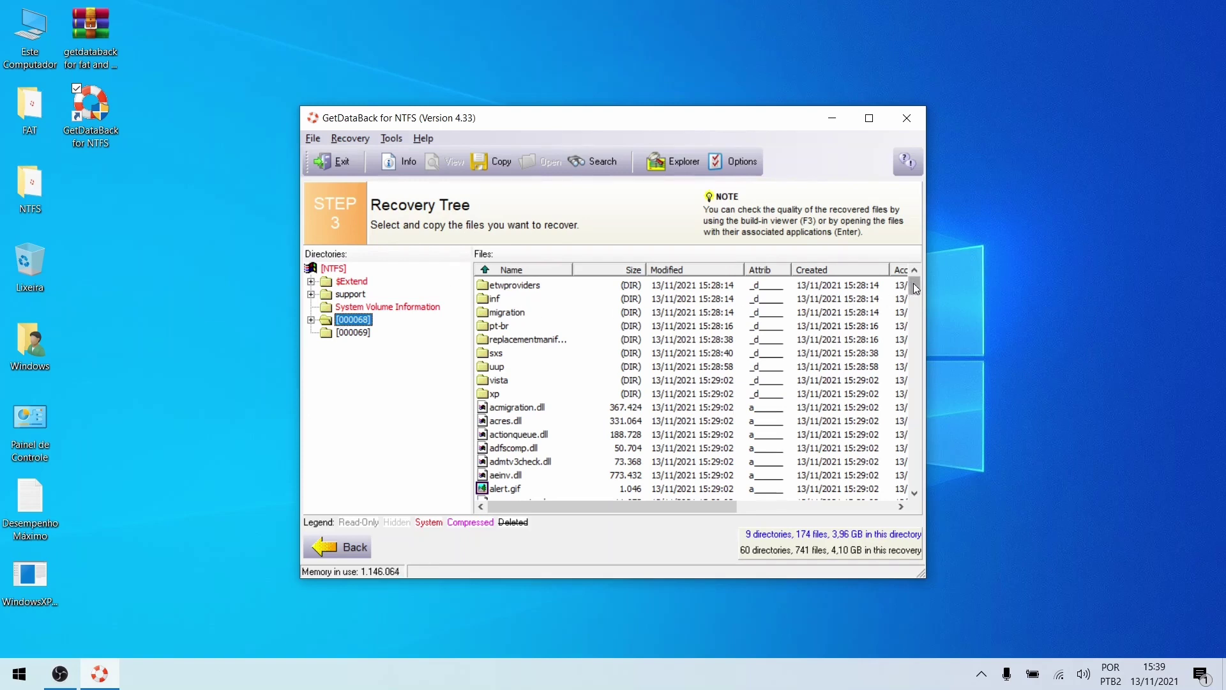
{"action": "left_click", "coordinate": [917, 307]}
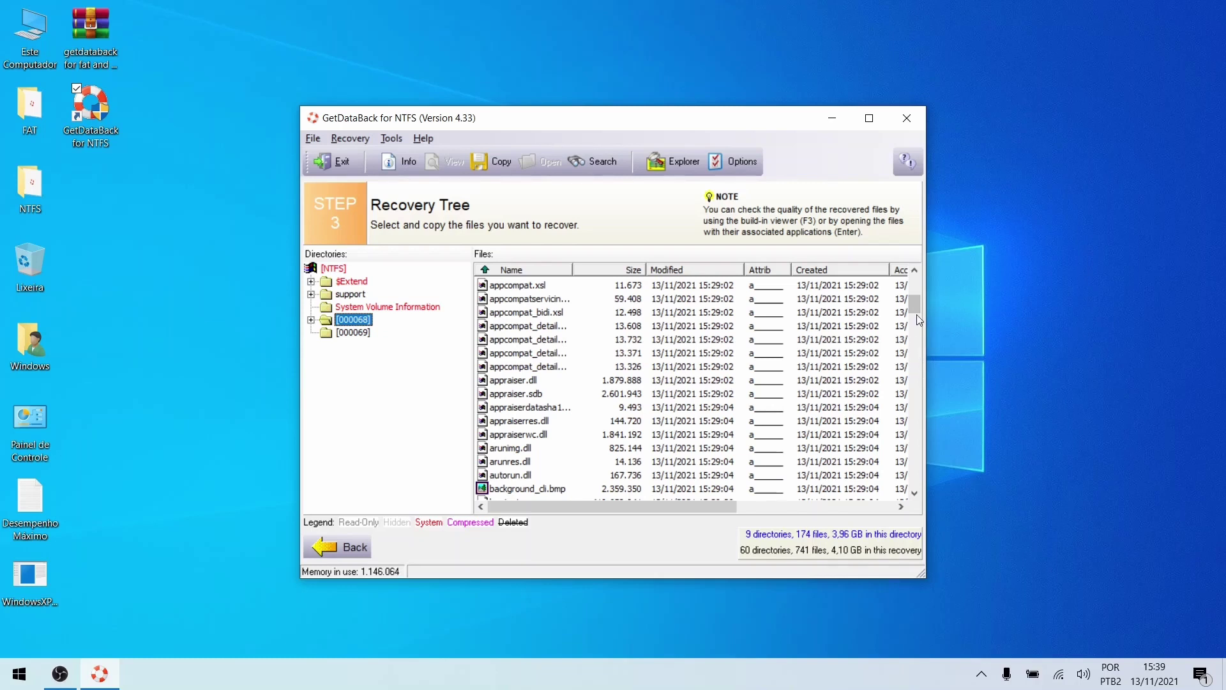
{"action": "left_click", "coordinate": [917, 292]}
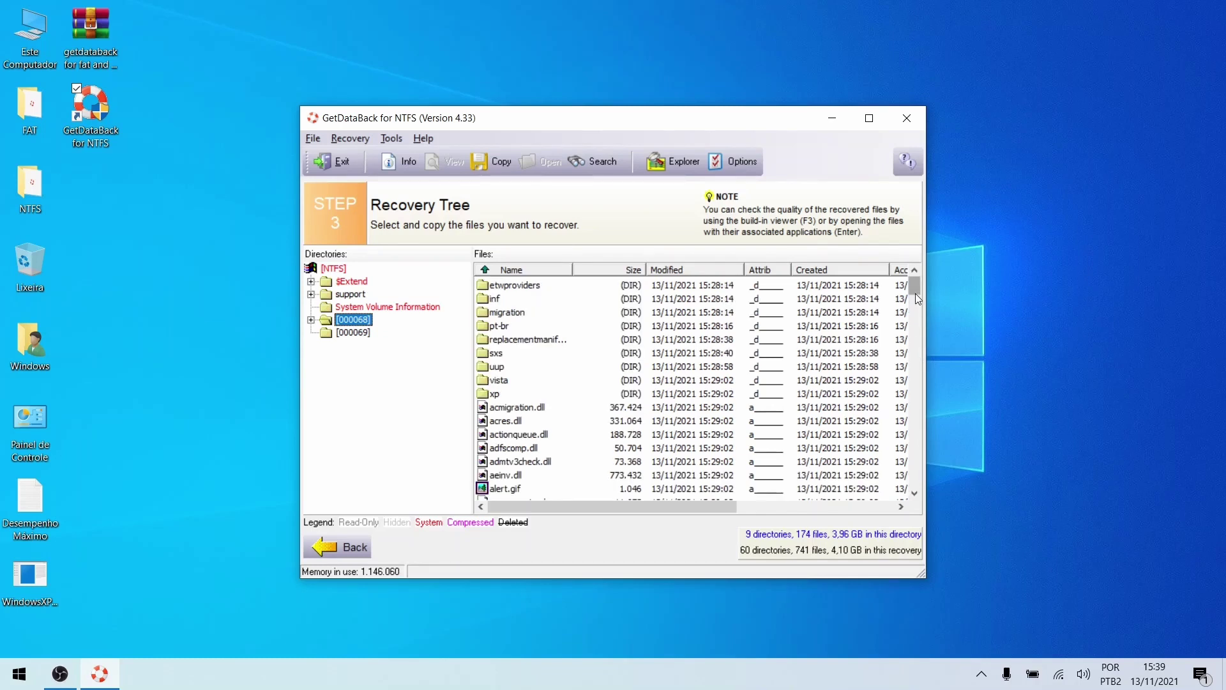
{"action": "mouse_move", "coordinate": [917, 293]}
{"action": "left_mouse_down"}
{"action": "mouse_move", "coordinate": [916, 441]}
{"action": "mouse_move", "coordinate": [921, 269]}
{"action": "left_mouse_up"}
{"action": "left_click", "coordinate": [355, 333]}
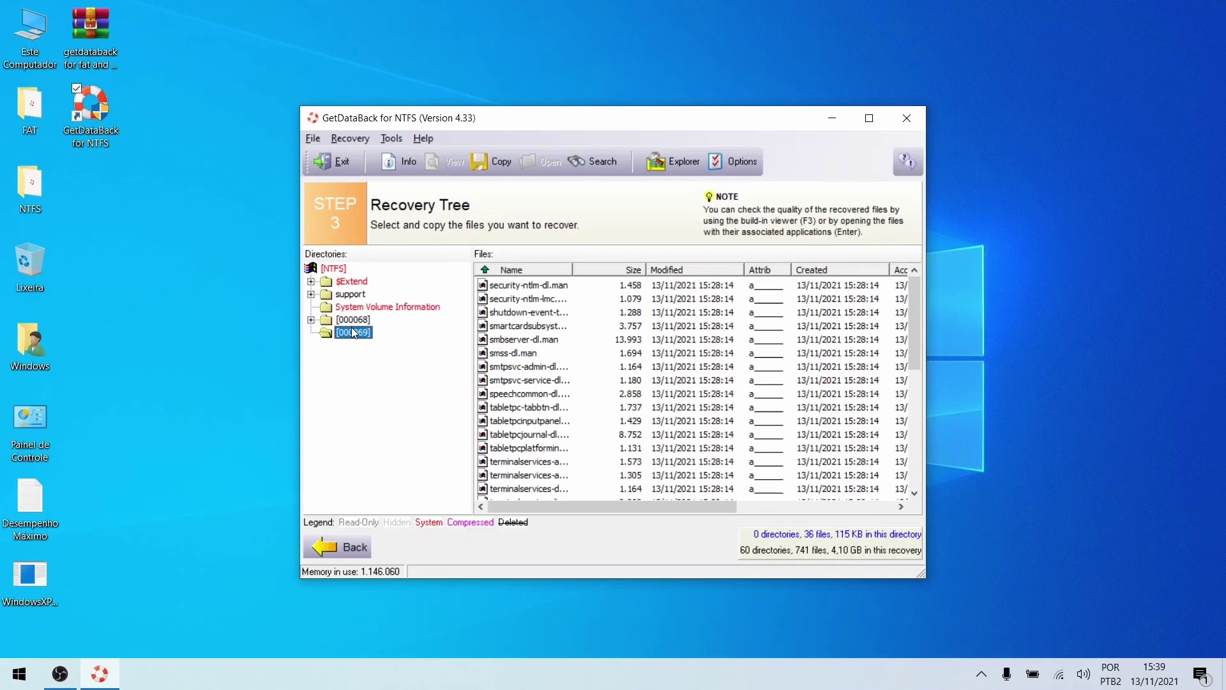
{"action": "left_click", "coordinate": [916, 439]}
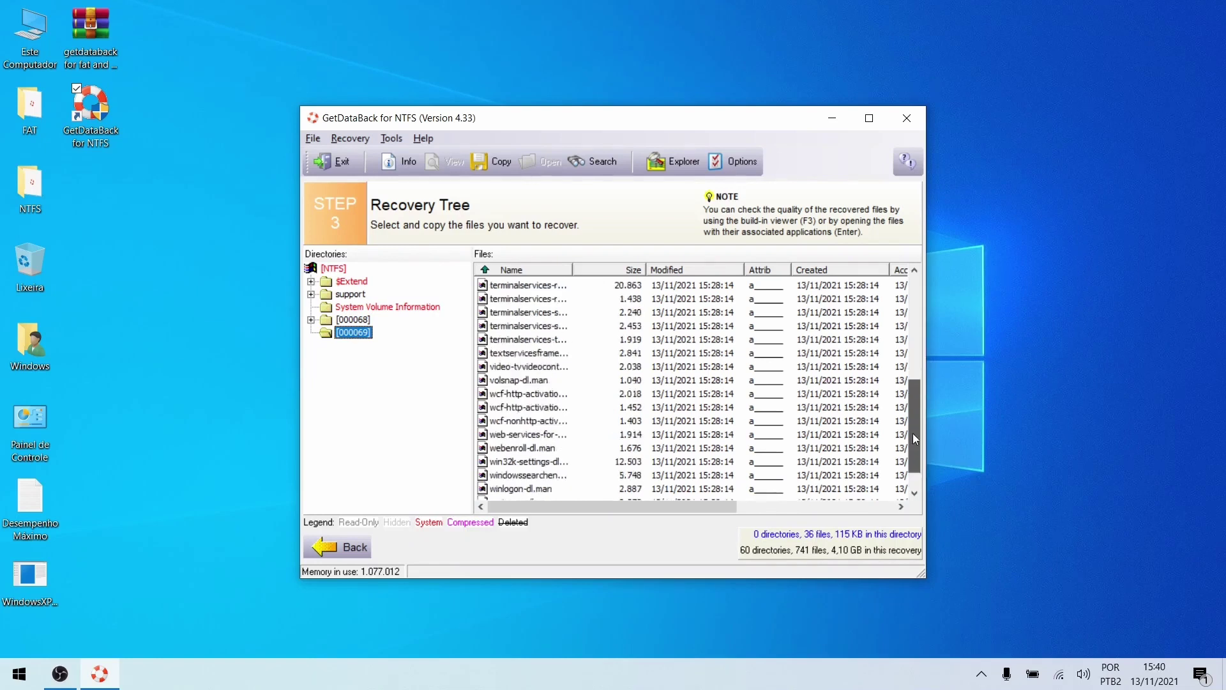
{"action": "left_click_drag", "start_coordinate": [913, 433], "coordinate": [910, 323]}
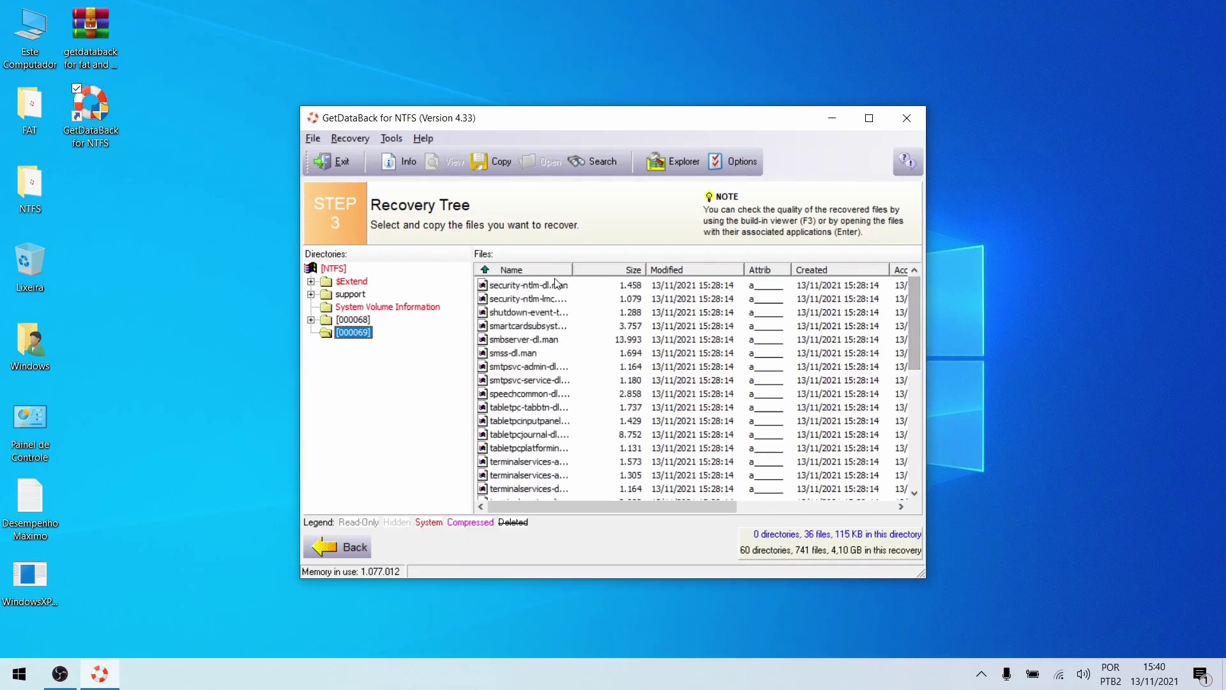
- Expand the support and $Extend folders and inspect the contents of logging, $RmMetadata and $Deleted
{"action": "left_click", "coordinate": [311, 295]}
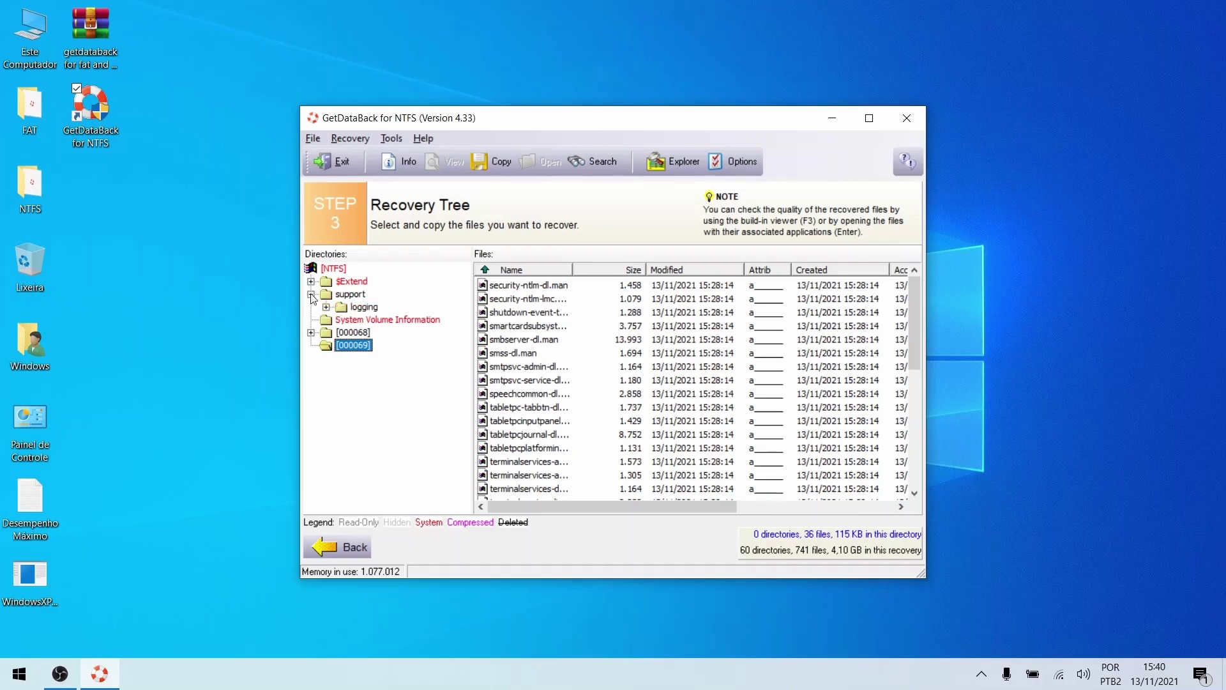
{"action": "left_click", "coordinate": [327, 296]}
{"action": "left_click", "coordinate": [345, 308]}
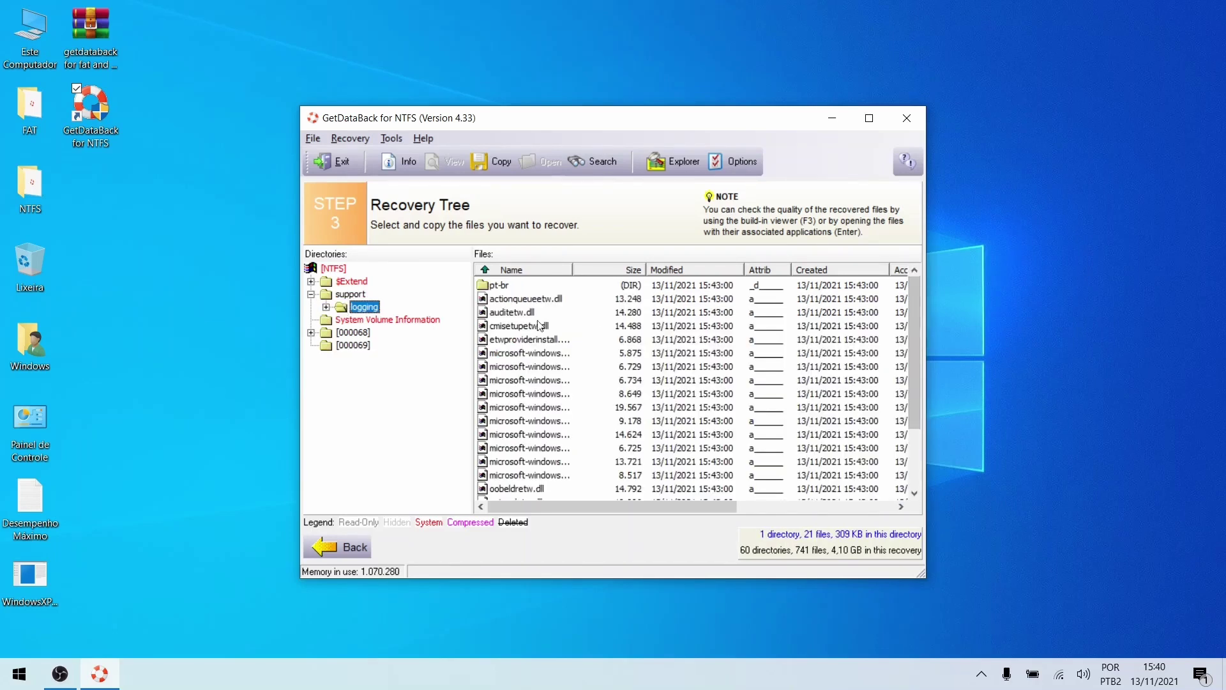
{"action": "left_click", "coordinate": [361, 286]}
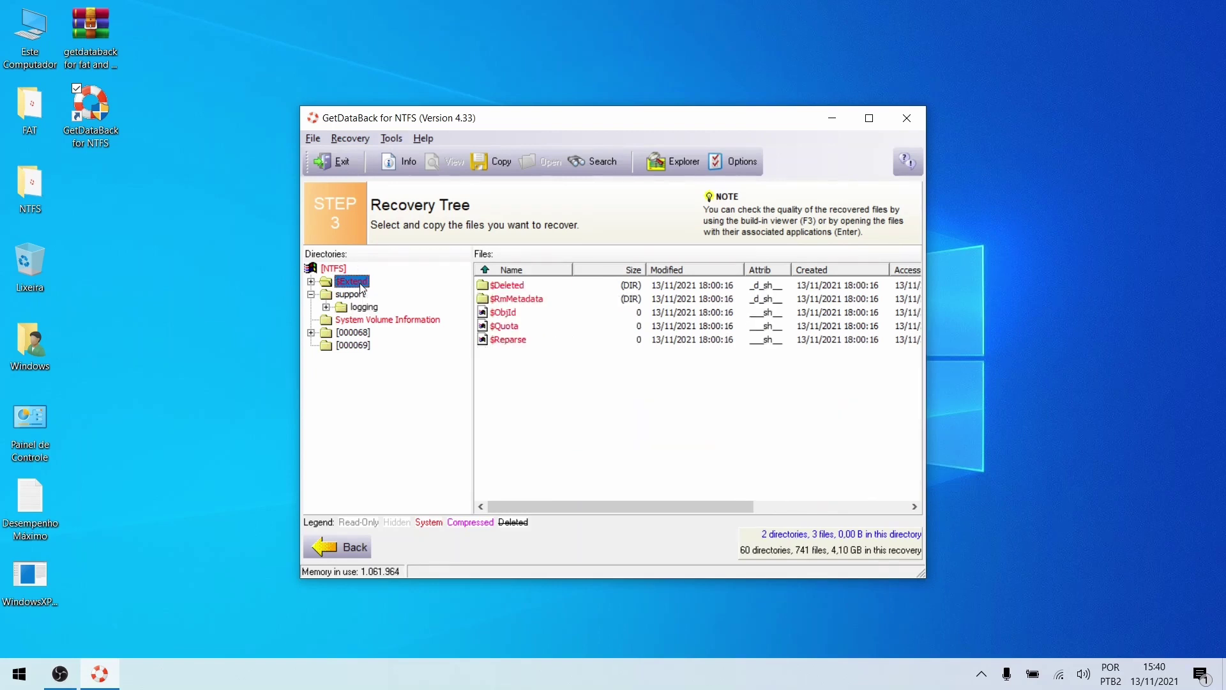
{"action": "double_click", "coordinate": [361, 285]}
{"action": "left_click", "coordinate": [341, 296]}
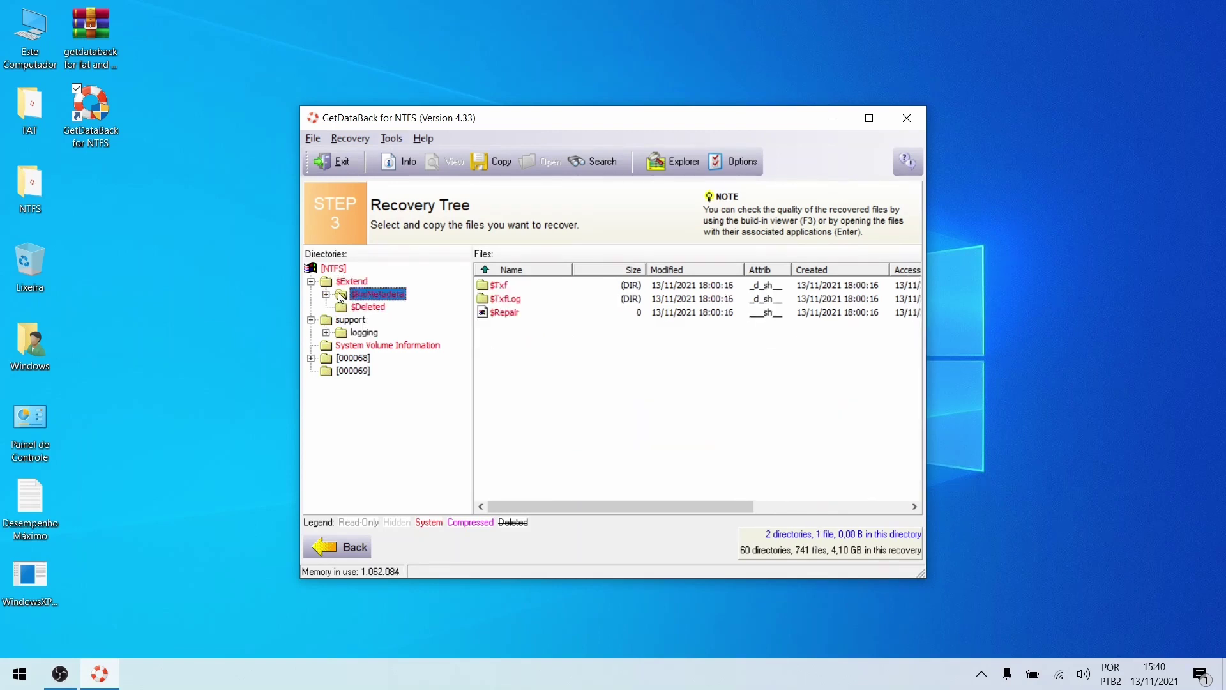
{"action": "double_click", "coordinate": [341, 296]}
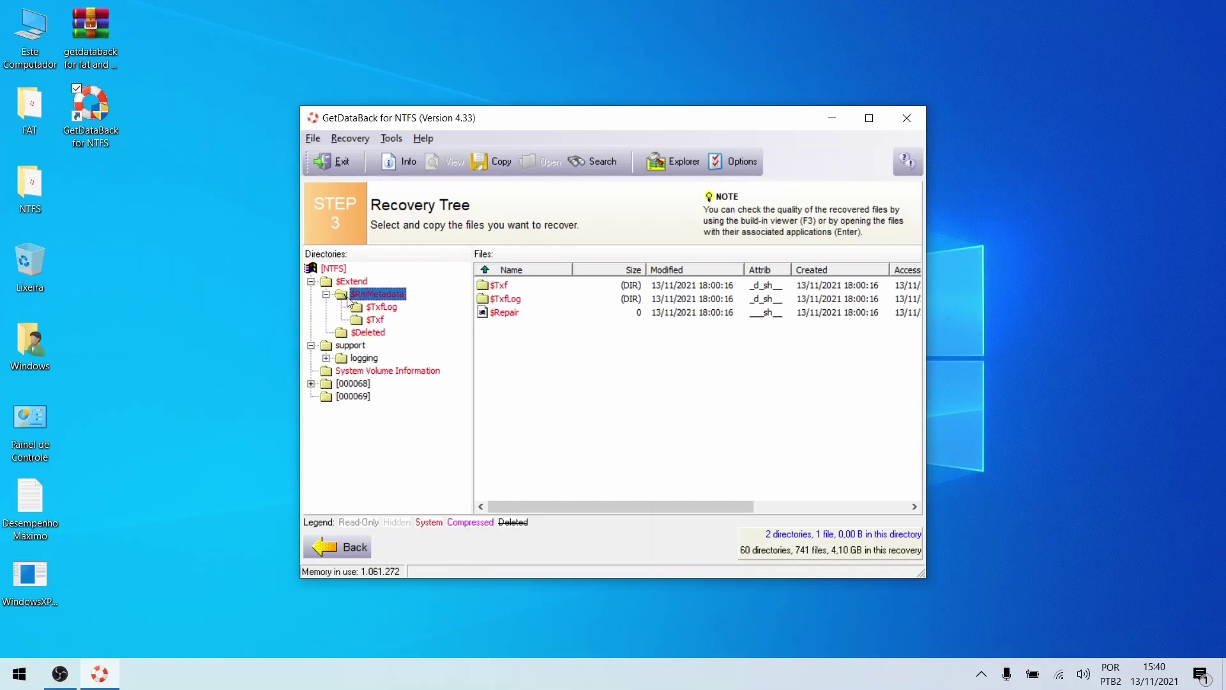
{"action": "left_click", "coordinate": [355, 334]}
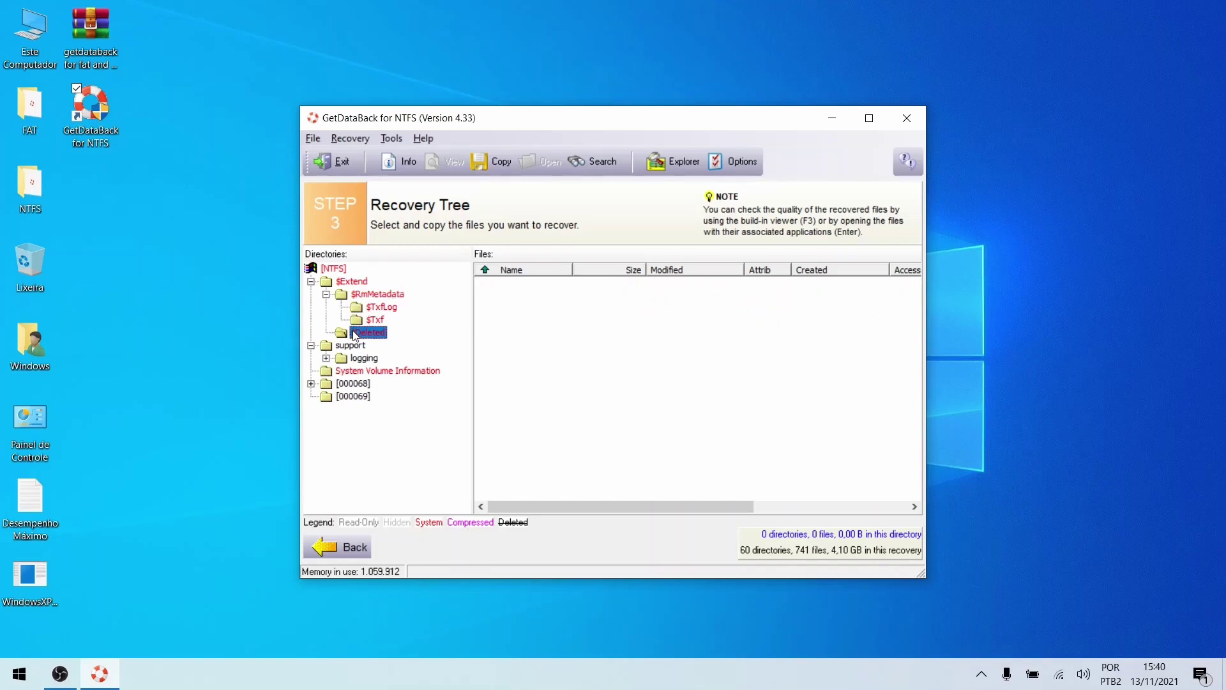
- Look through the [000068] folder again and return to the file system selection
{"action": "left_click", "coordinate": [352, 384]}
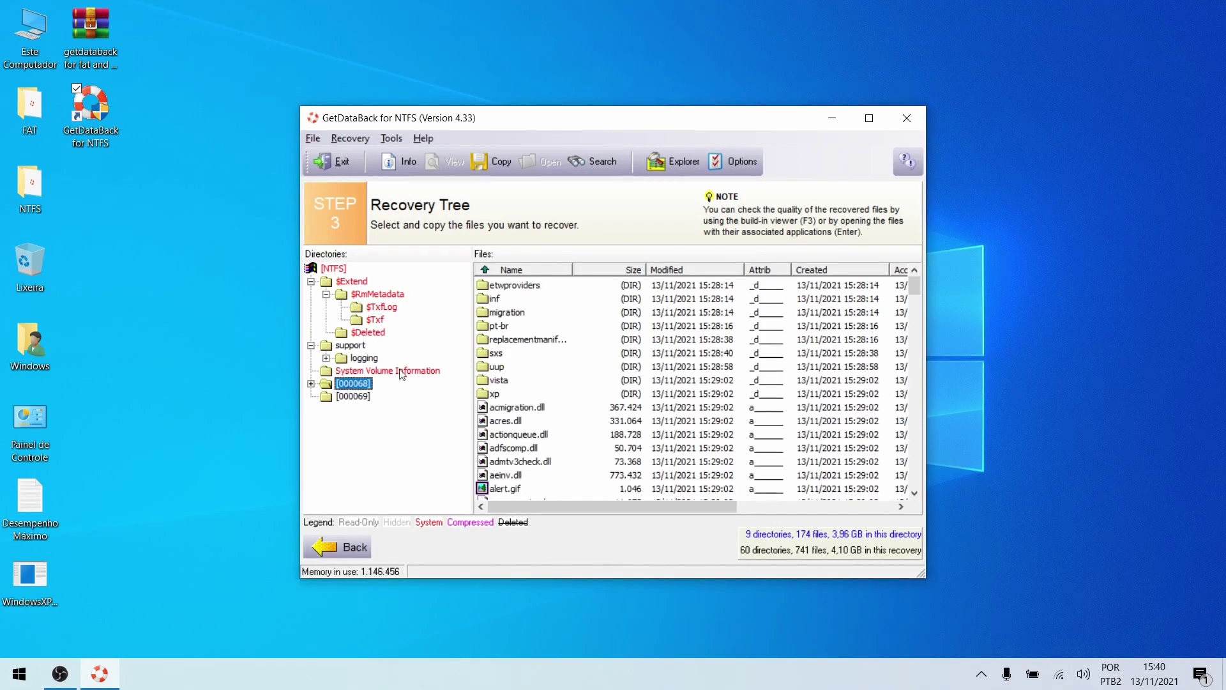
{"action": "mouse_move", "coordinate": [917, 287]}
{"action": "left_mouse_down"}
{"action": "mouse_move", "coordinate": [915, 440]}
{"action": "mouse_move", "coordinate": [906, 267]}
{"action": "left_mouse_up"}
{"action": "left_click", "coordinate": [340, 546]}
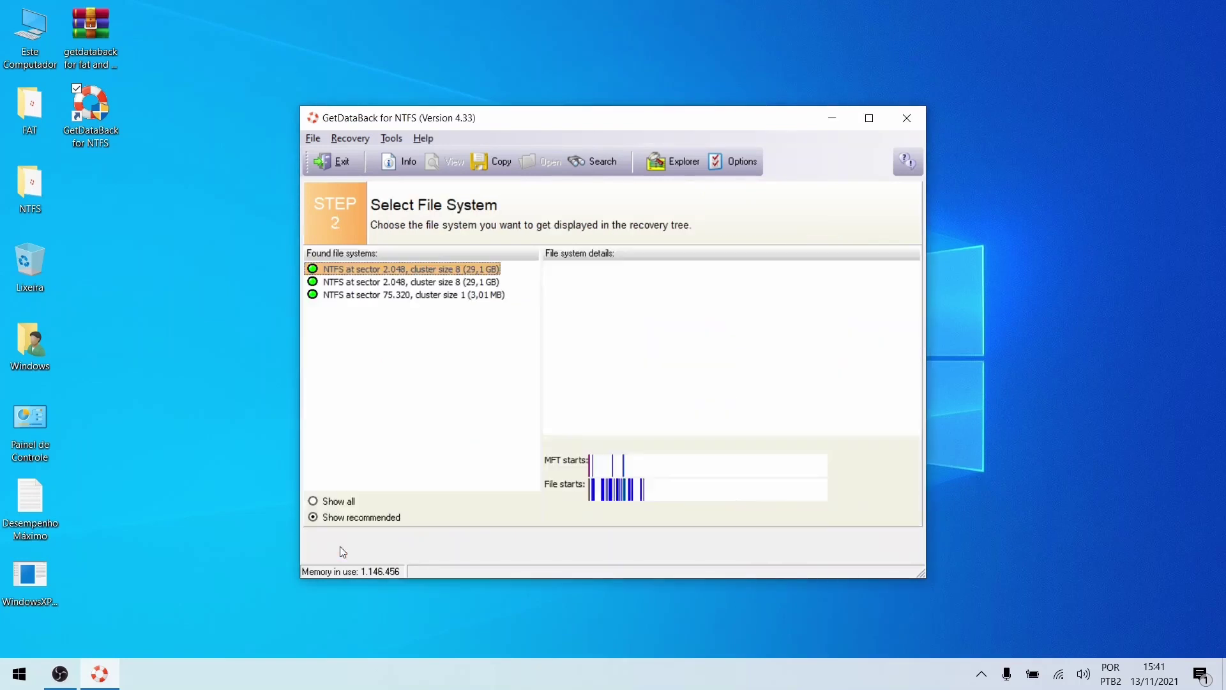
- Open the recovery tree of the second NTFS file system at sector 2.048, cluster size 8 (29,1 GB)
{"action": "left_click", "coordinate": [412, 281]}
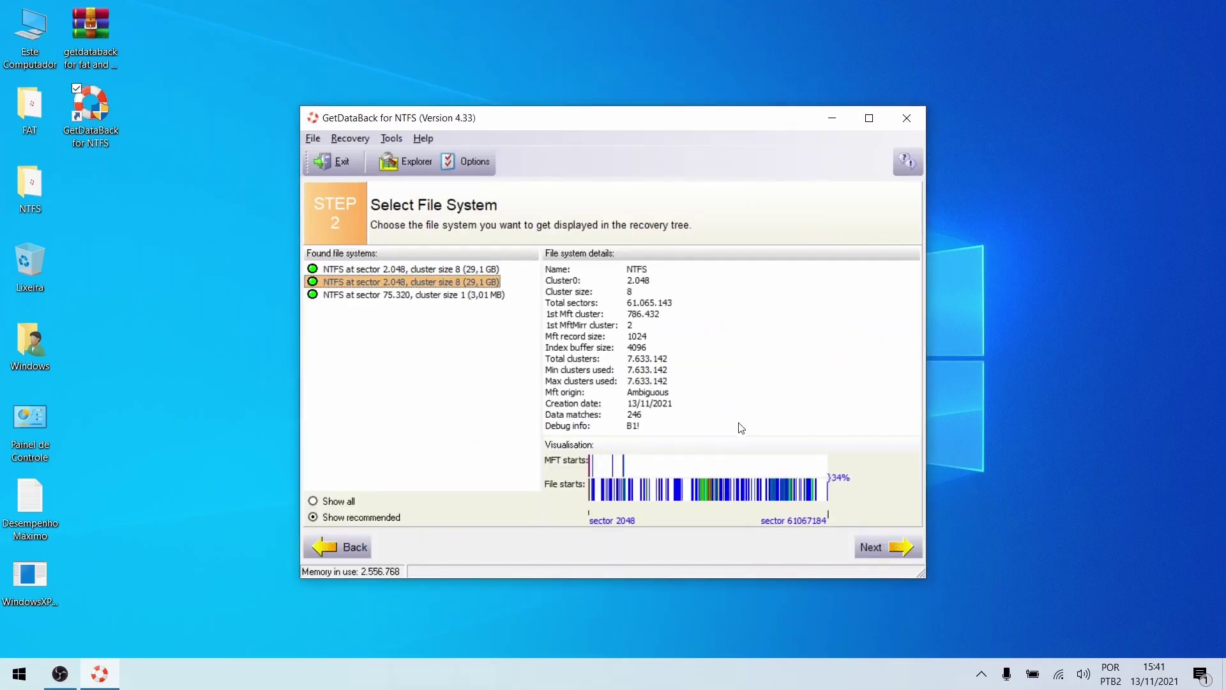
{"action": "left_click", "coordinate": [880, 541]}
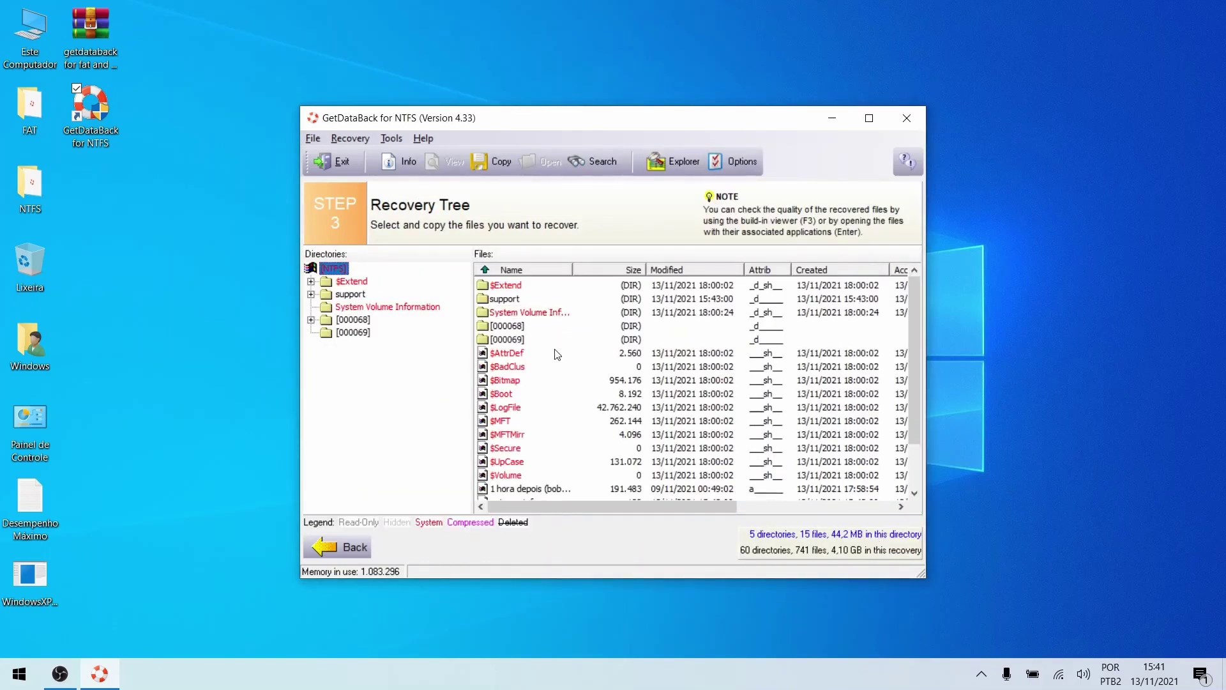
- Copy the recovered video 1 hora depois (bob esponja).mp4 to C:\Users\Windows\Desktop and play the copy to check it
{"action": "left_click", "coordinate": [539, 489]}
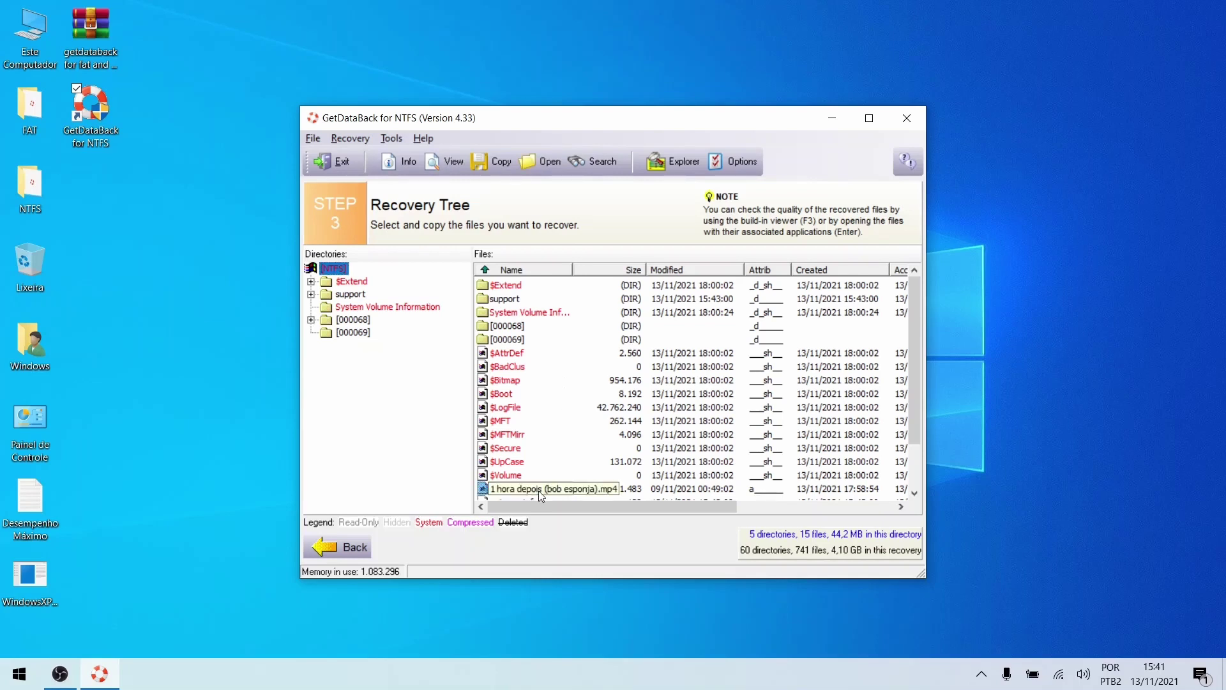
{"action": "mouse_move", "coordinate": [918, 337]}
{"action": "left_mouse_down"}
{"action": "mouse_move", "coordinate": [918, 395]}
{"action": "mouse_move", "coordinate": [920, 334]}
{"action": "left_mouse_up"}
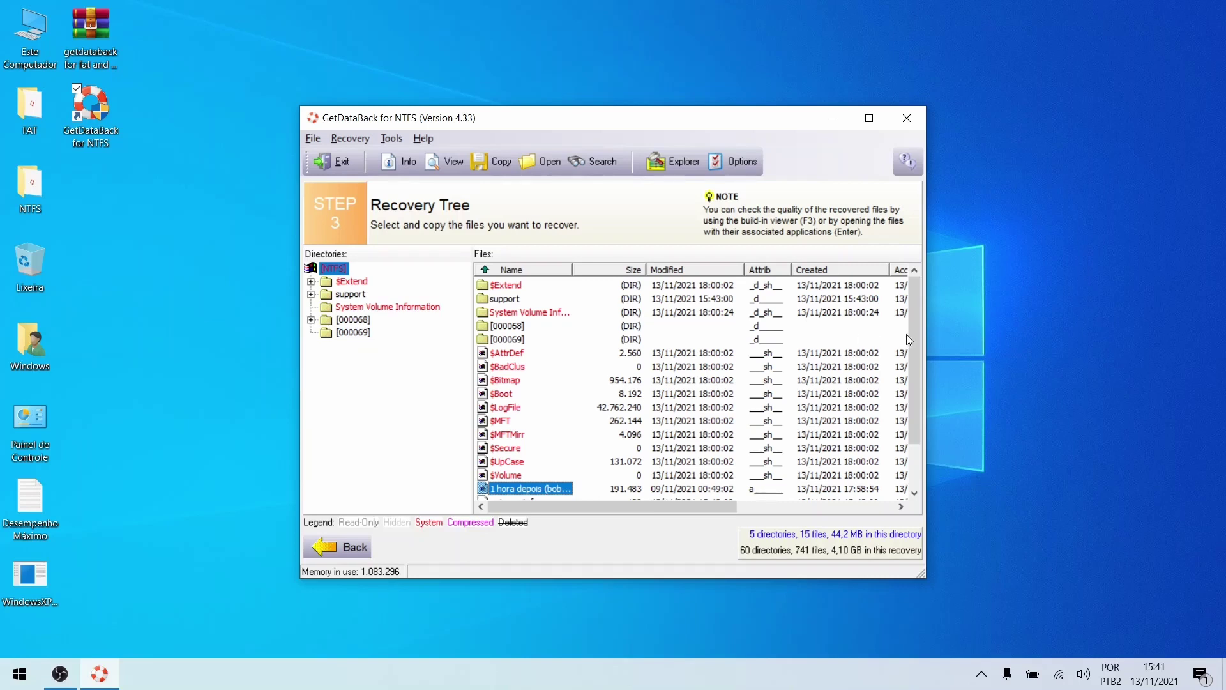
{"action": "left_click_drag", "start_coordinate": [915, 339], "coordinate": [915, 392]}
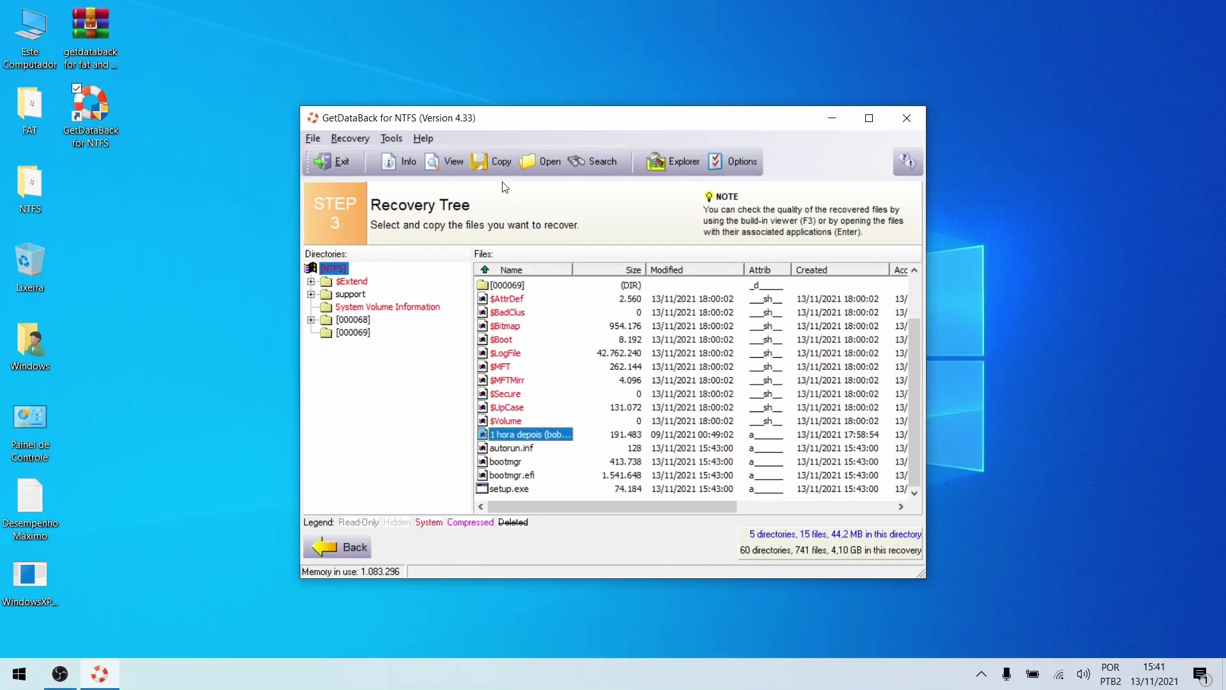
{"action": "left_click", "coordinate": [497, 163]}
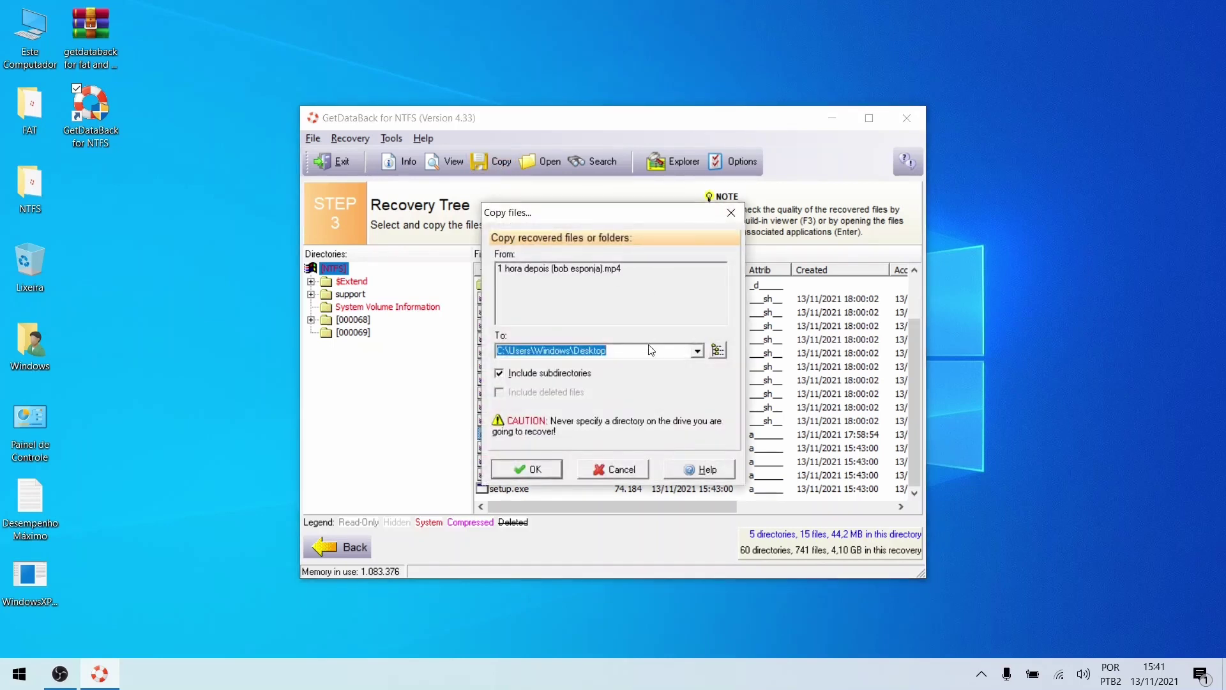
{"action": "left_click", "coordinate": [540, 471]}
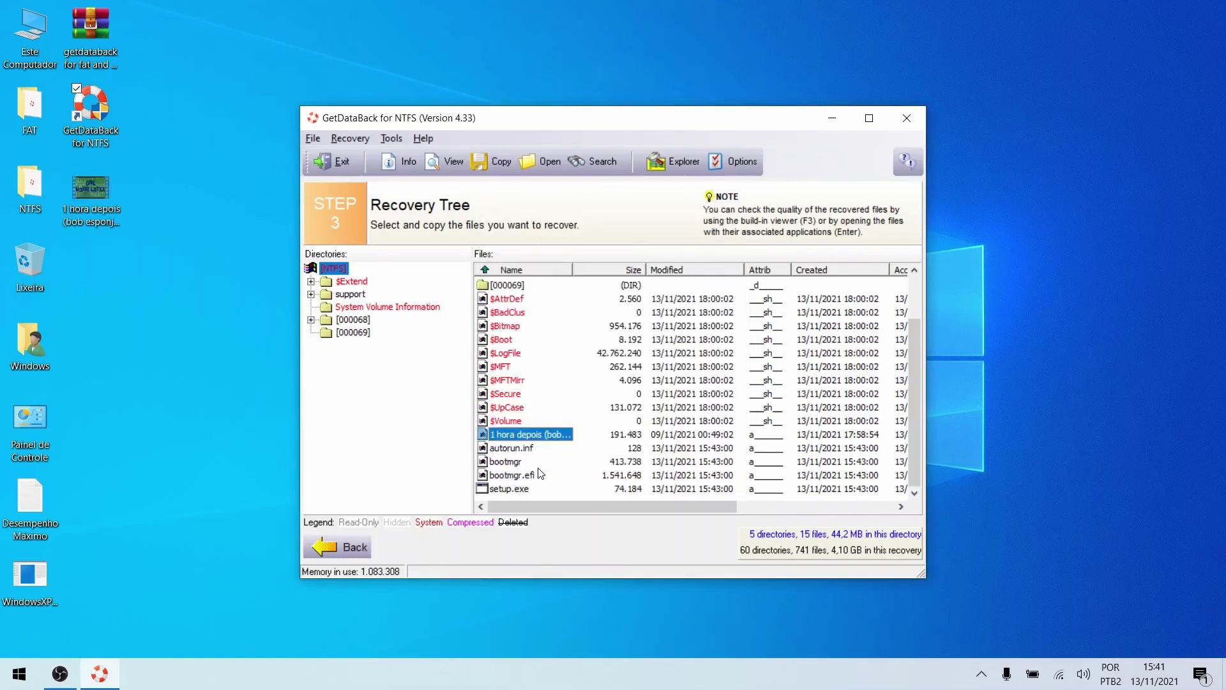
{"action": "double_click", "coordinate": [100, 203]}
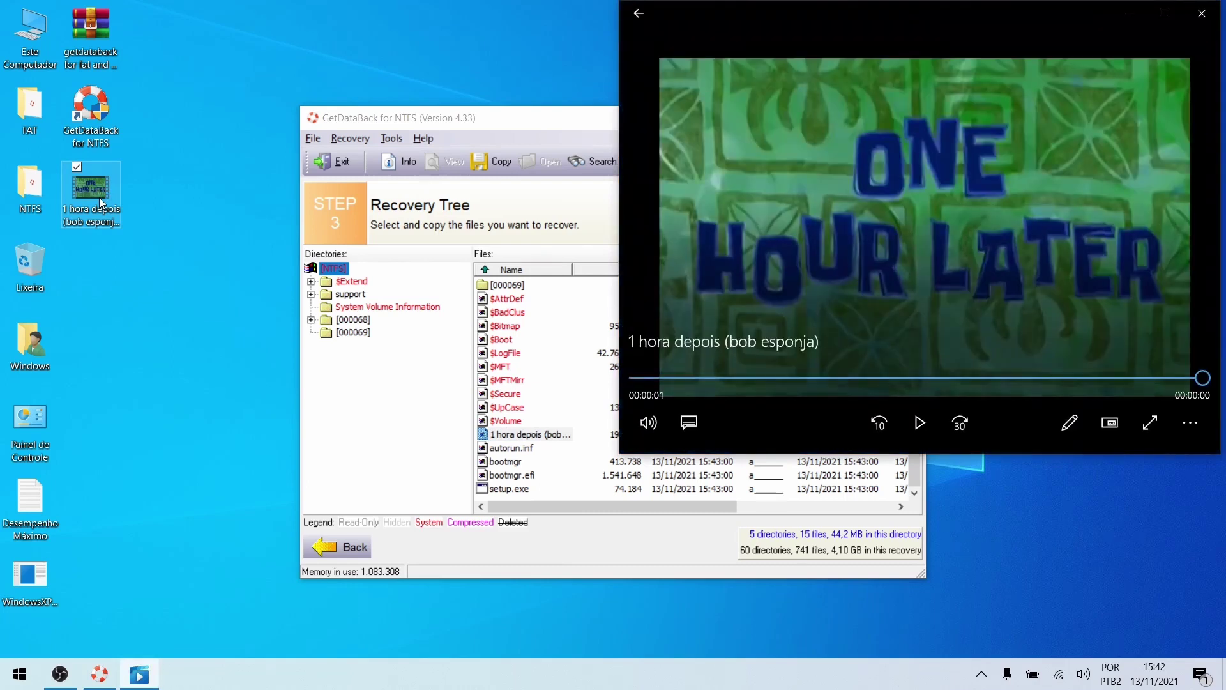
{"action": "left_click", "coordinate": [1202, 12]}
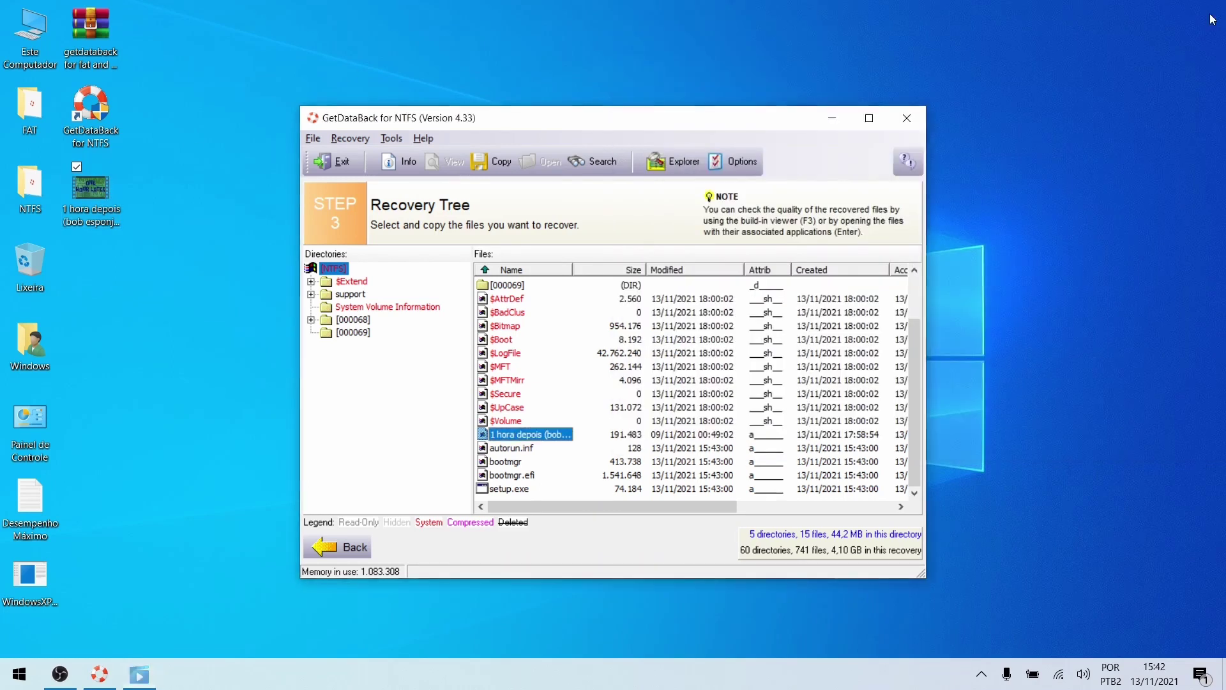
- Look through the contents of the [000068] folder in this recovery tree and return to the NTFS root
{"action": "left_click_drag", "start_coordinate": [916, 422], "coordinate": [914, 388]}
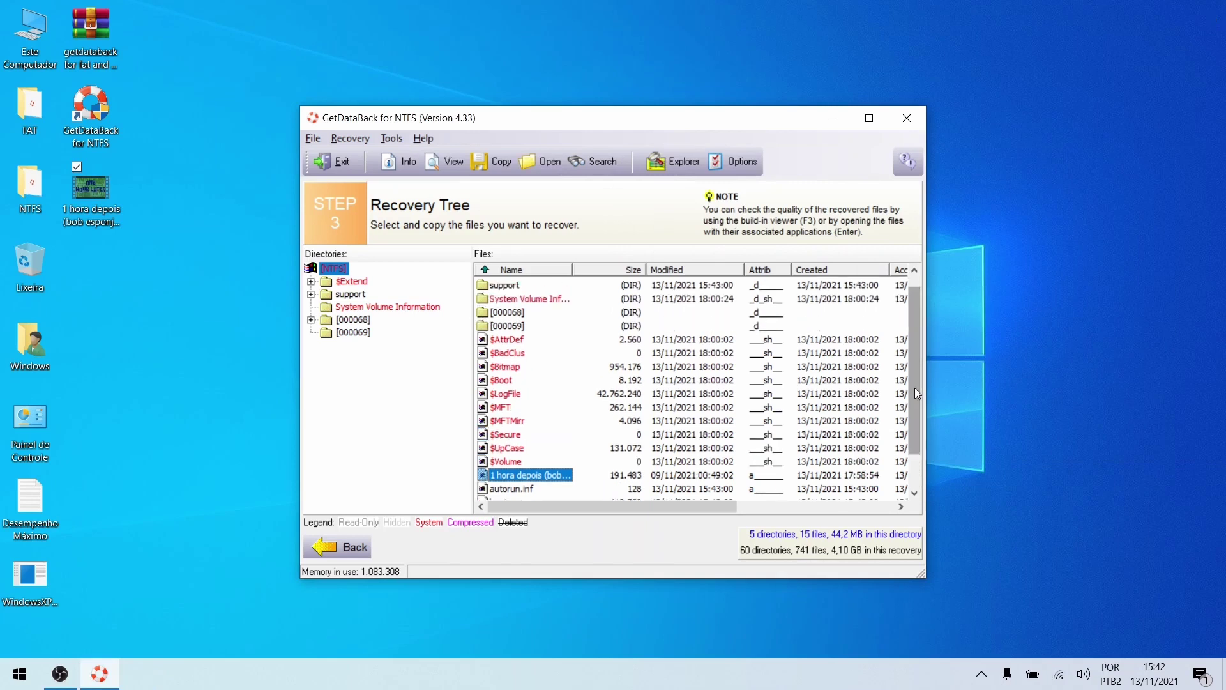
{"action": "double_click", "coordinate": [516, 312]}
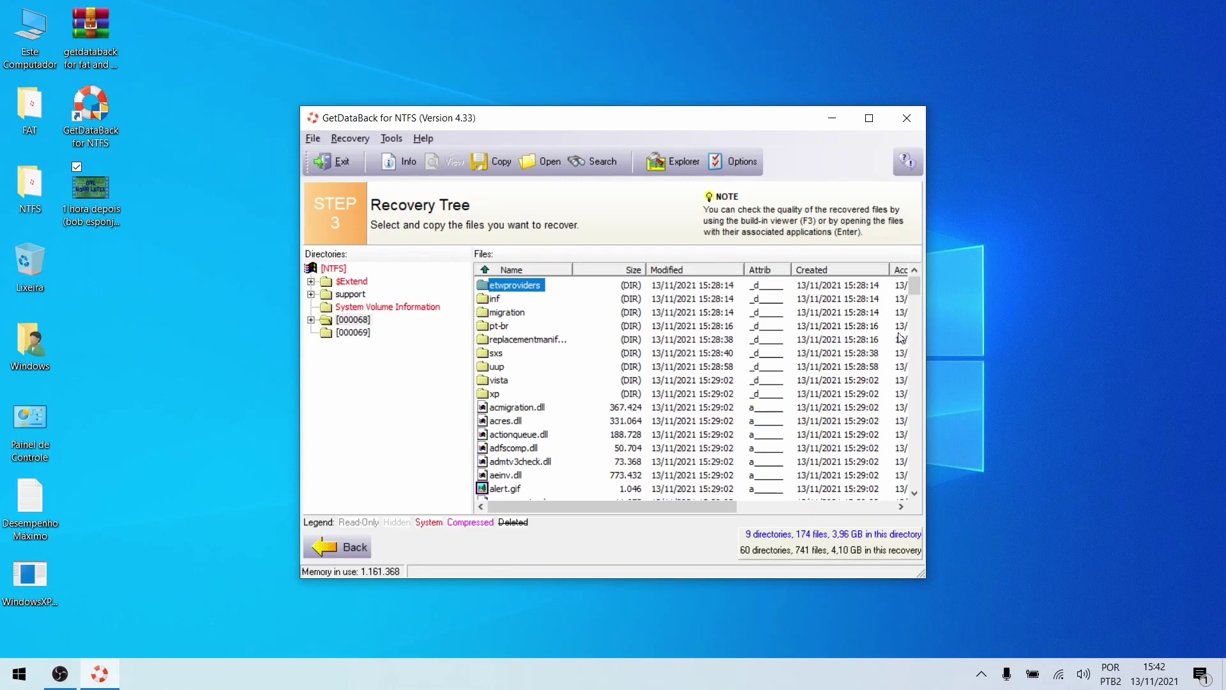
{"action": "left_click", "coordinate": [916, 308]}
{"action": "left_click_drag", "start_coordinate": [914, 304], "coordinate": [919, 279]}
{"action": "left_click", "coordinate": [331, 269]}
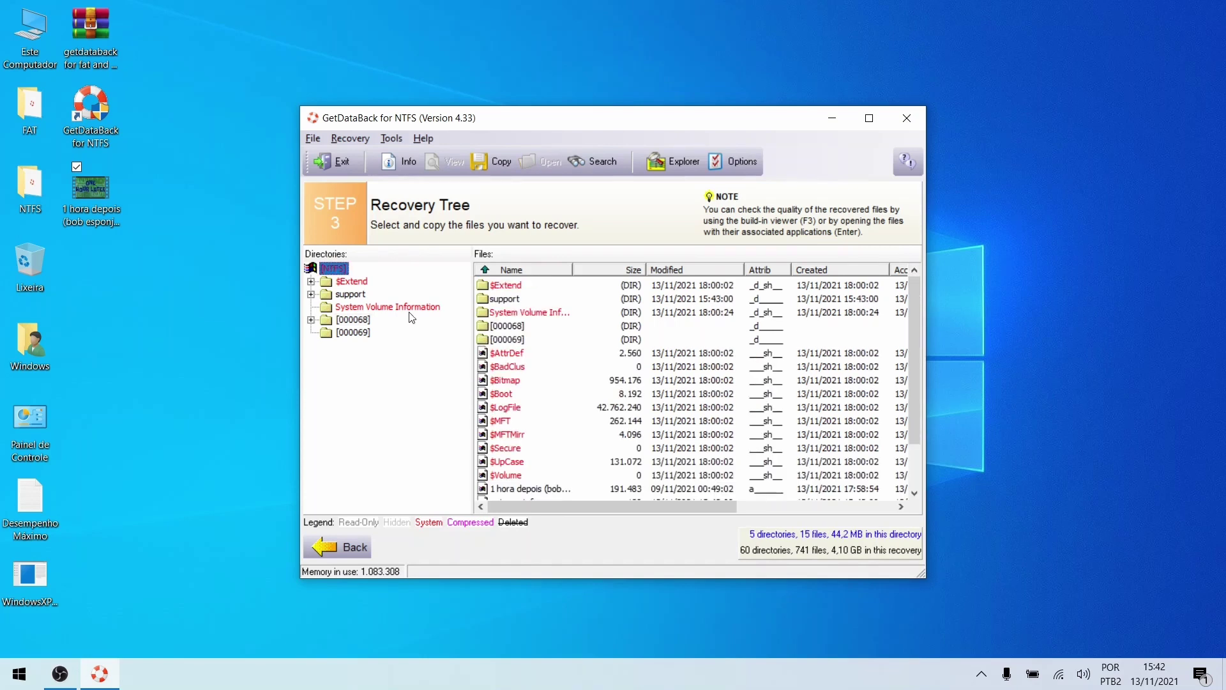